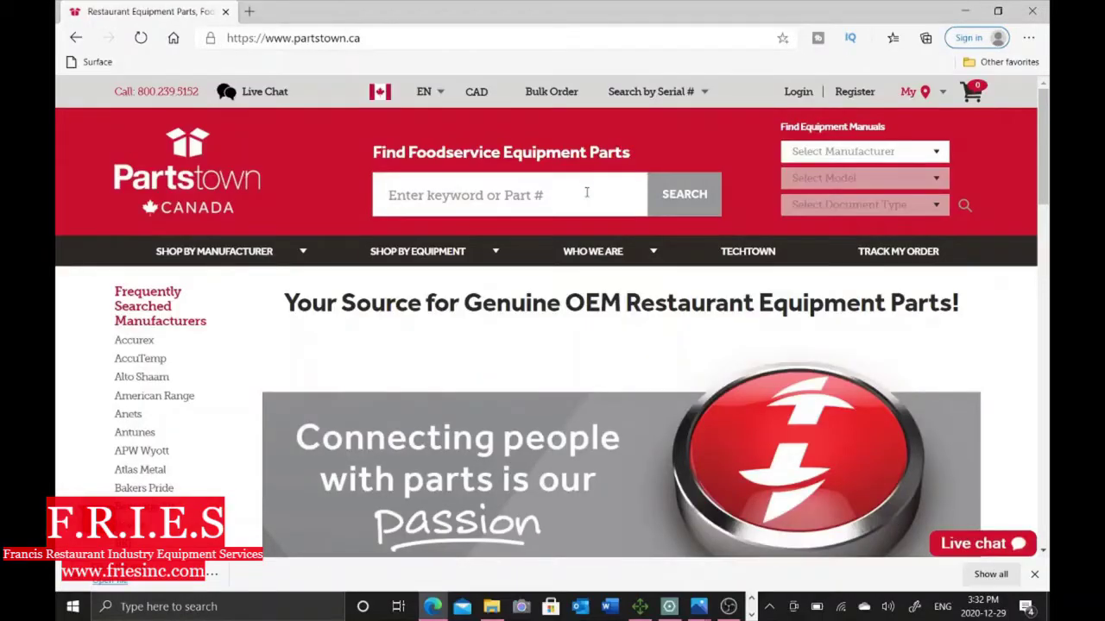
Step: Search Parts Town for CLE20536, open the 20536 TRANSFORMER page, and select its C$ 1,575.08 price
{"action": "left_click", "coordinate": [586, 193]}
{"action": "type", "text": "C"}
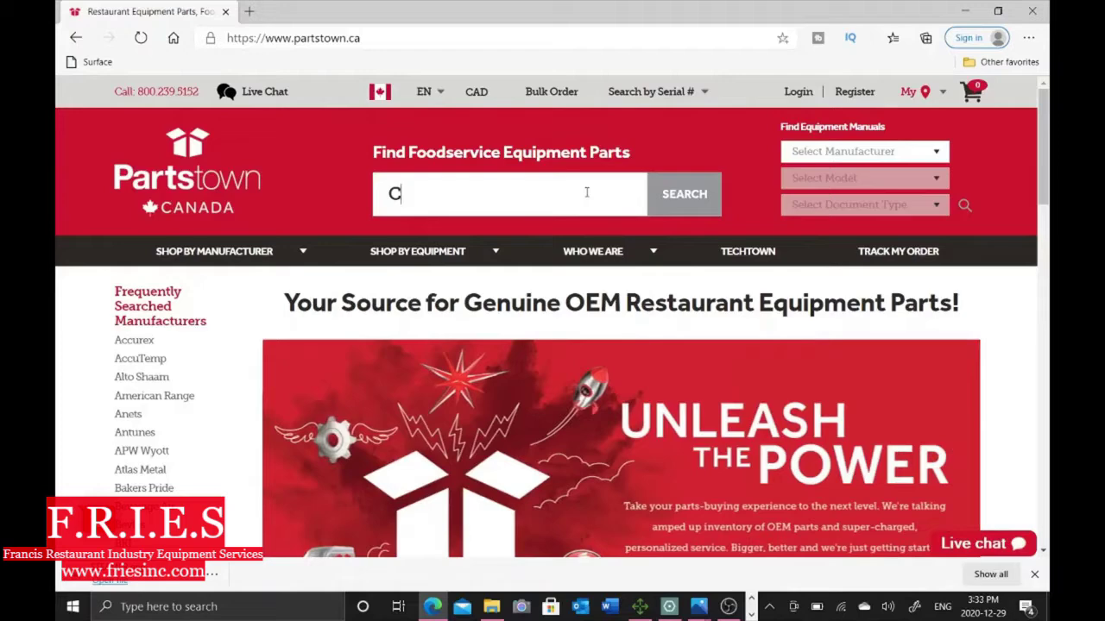
{"action": "type", "text": "LE20532"}
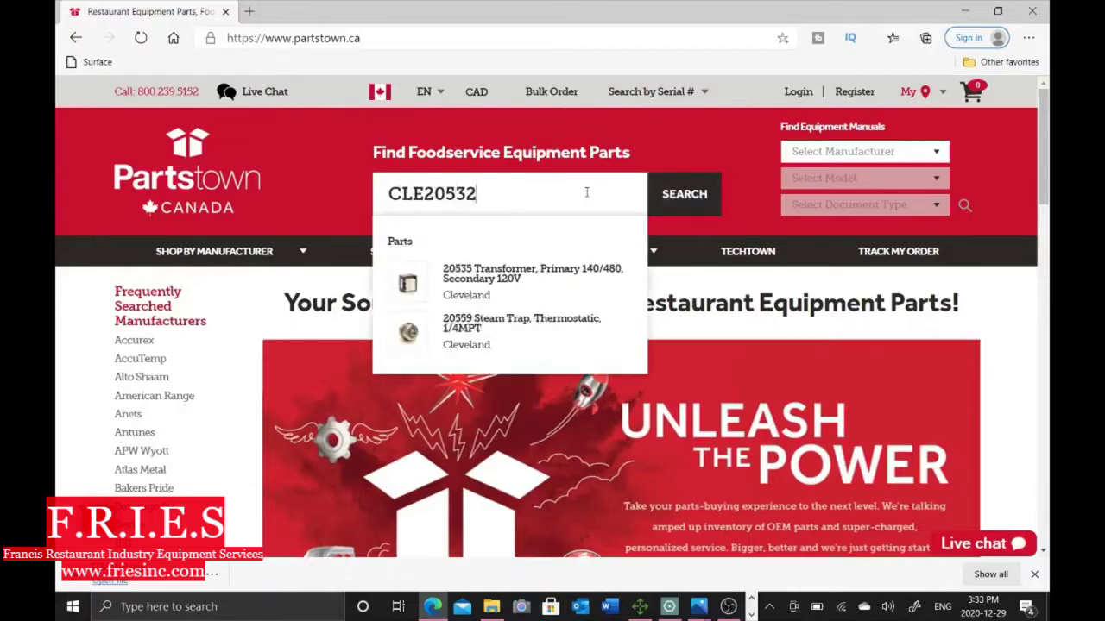
{"action": "key", "text": "BackSpace"}
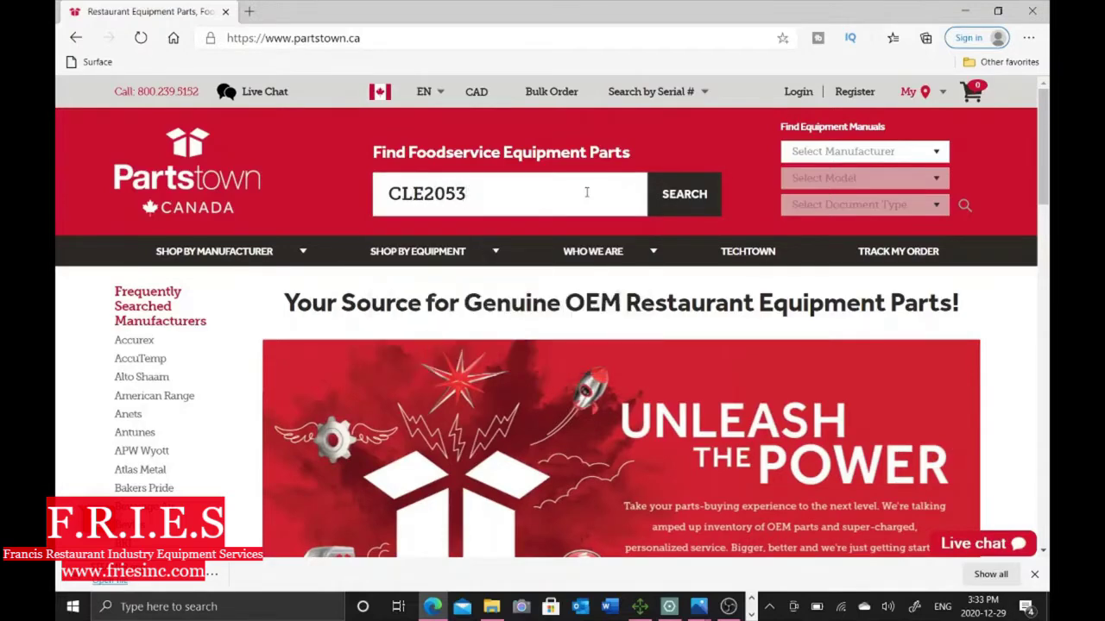
{"action": "type", "text": "6"}
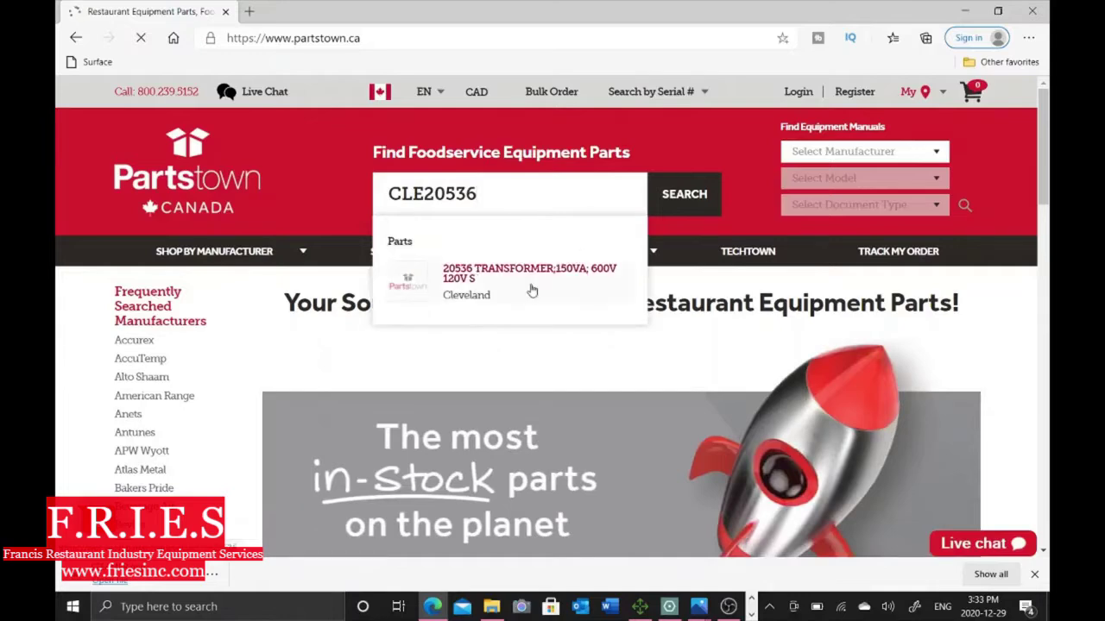
{"action": "left_click", "coordinate": [530, 288]}
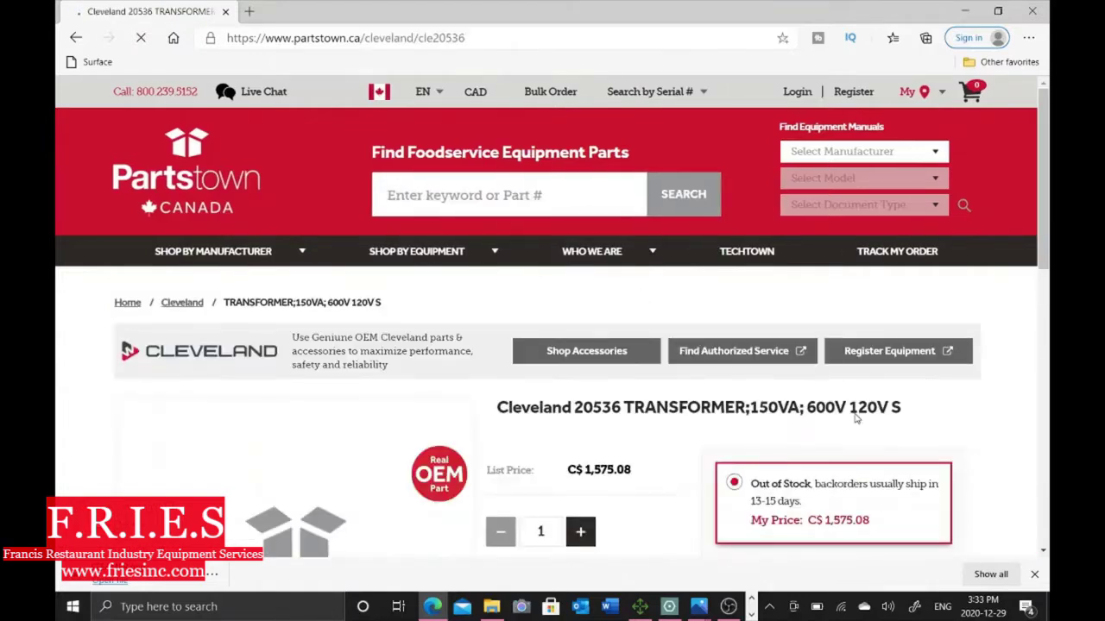
{"action": "scroll", "coordinate": [856, 417], "scroll_direction": "down", "scroll_amount": 2}
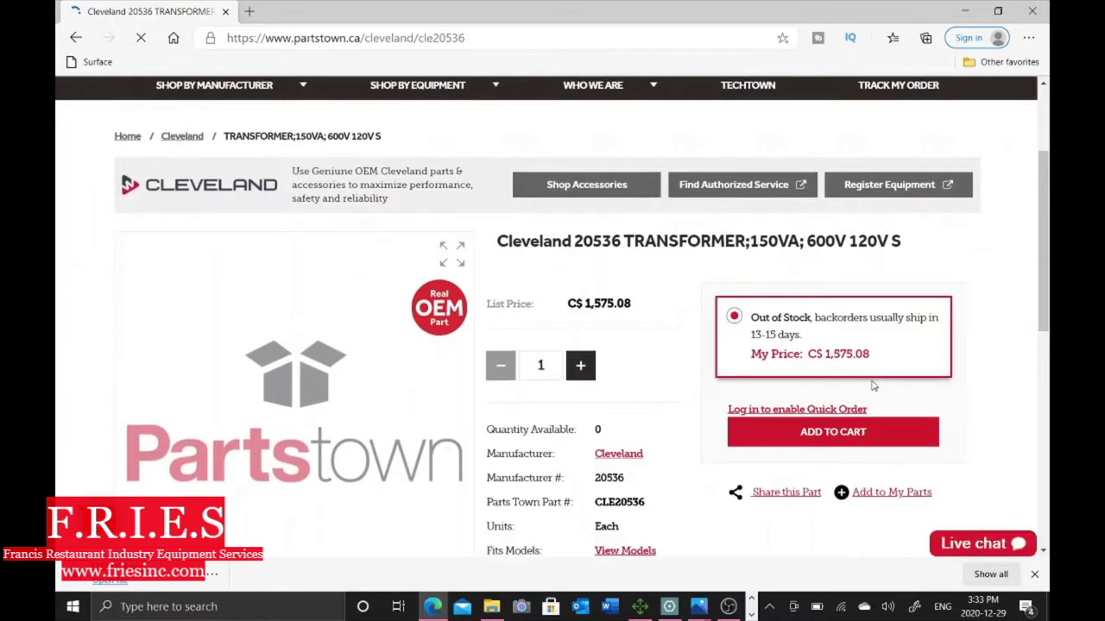
{"action": "triple_click", "coordinate": [873, 355]}
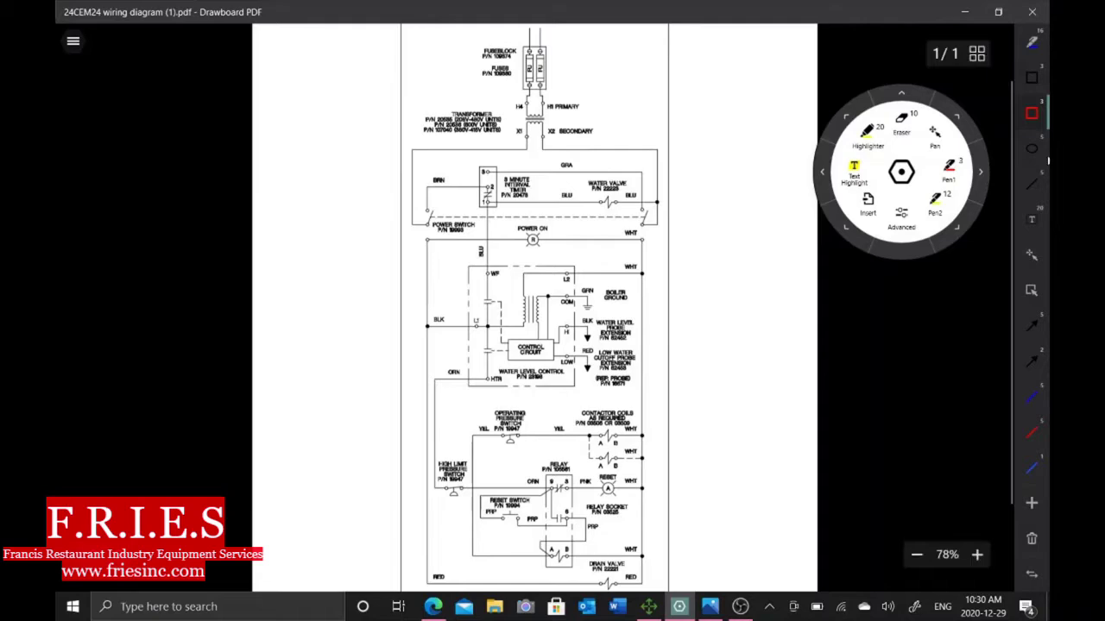
Step: Box the transformer symbol in black and the wires on its left and right in red
{"action": "left_click", "coordinate": [1033, 78]}
{"action": "scroll", "coordinate": [505, 118], "scroll_direction": "up", "scroll_amount": 5}
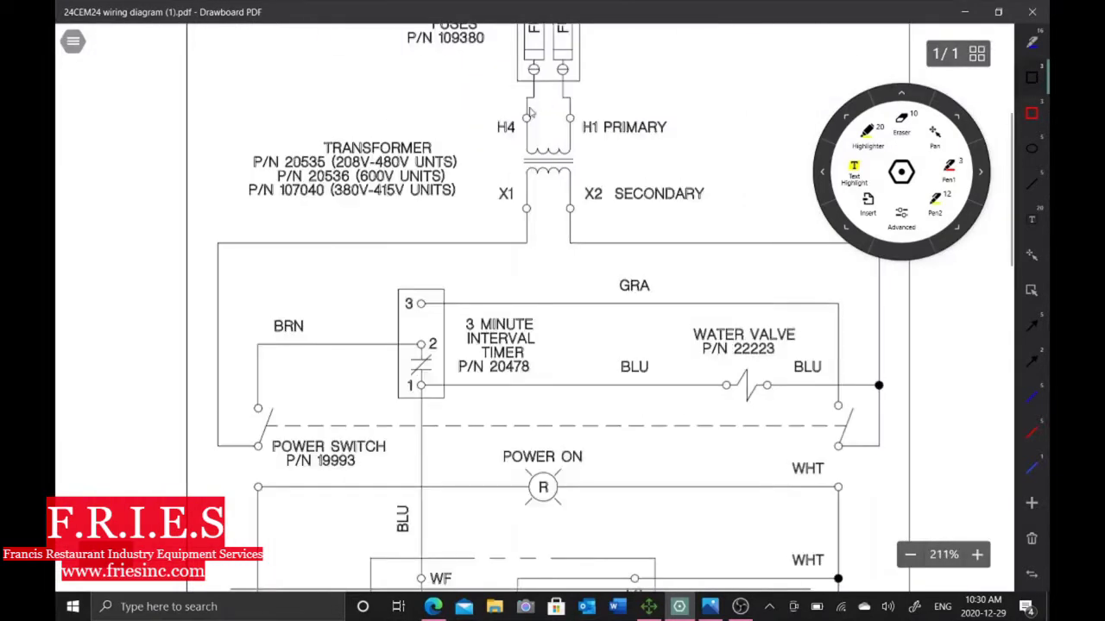
{"action": "mouse_move", "coordinate": [503, 118]}
{"action": "left_mouse_down"}
{"action": "mouse_move", "coordinate": [526, 223]}
{"action": "mouse_move", "coordinate": [601, 227]}
{"action": "left_mouse_up"}
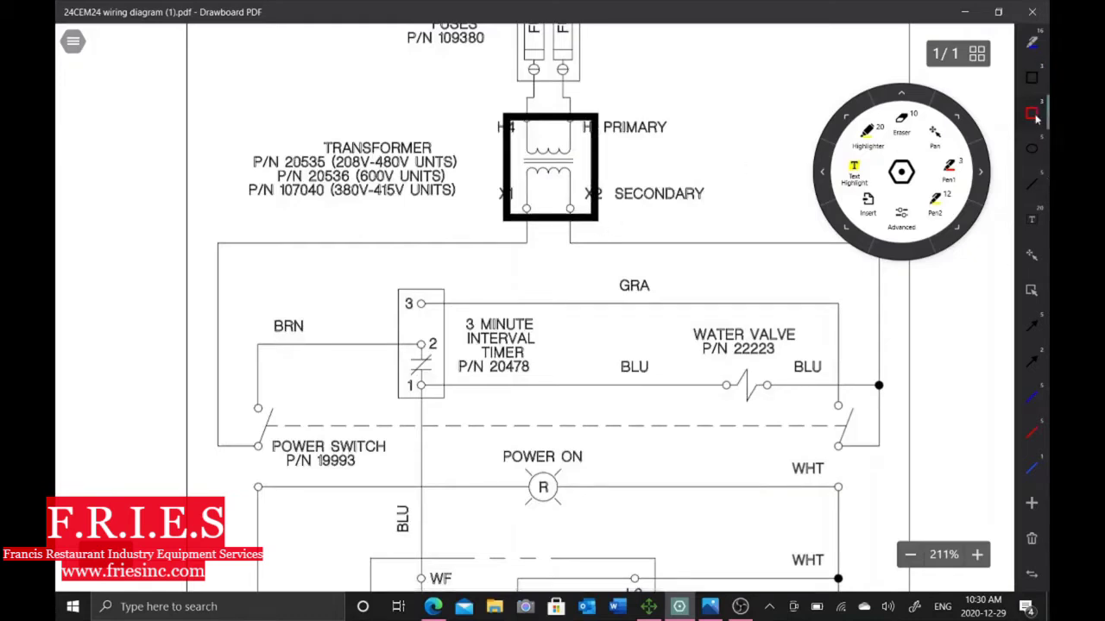
{"action": "left_click_drag", "start_coordinate": [374, 236], "coordinate": [446, 253]}
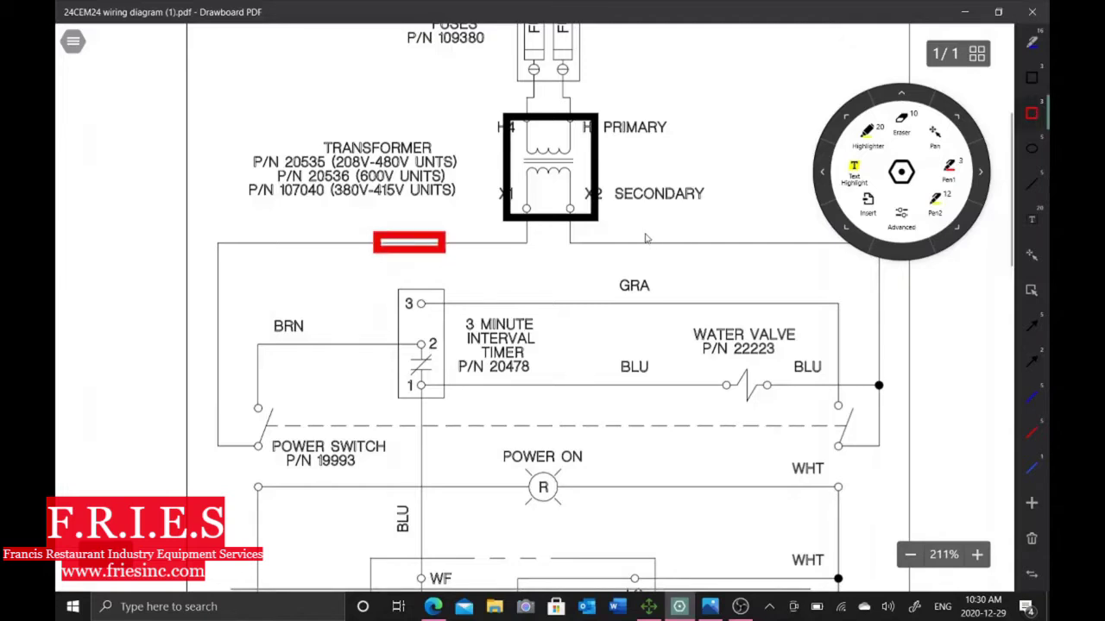
{"action": "left_click_drag", "start_coordinate": [643, 232], "coordinate": [732, 253]}
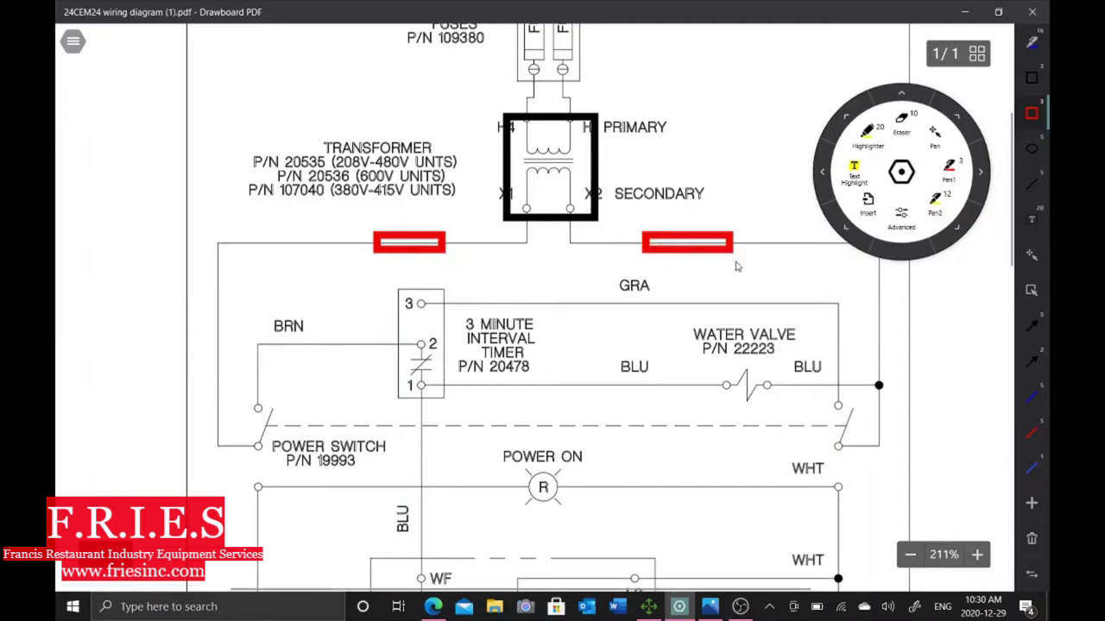
Step: Add arrows pointing at the right and left red boxes
{"action": "left_click", "coordinate": [1035, 352]}
{"action": "left_click_drag", "start_coordinate": [756, 181], "coordinate": [721, 223]}
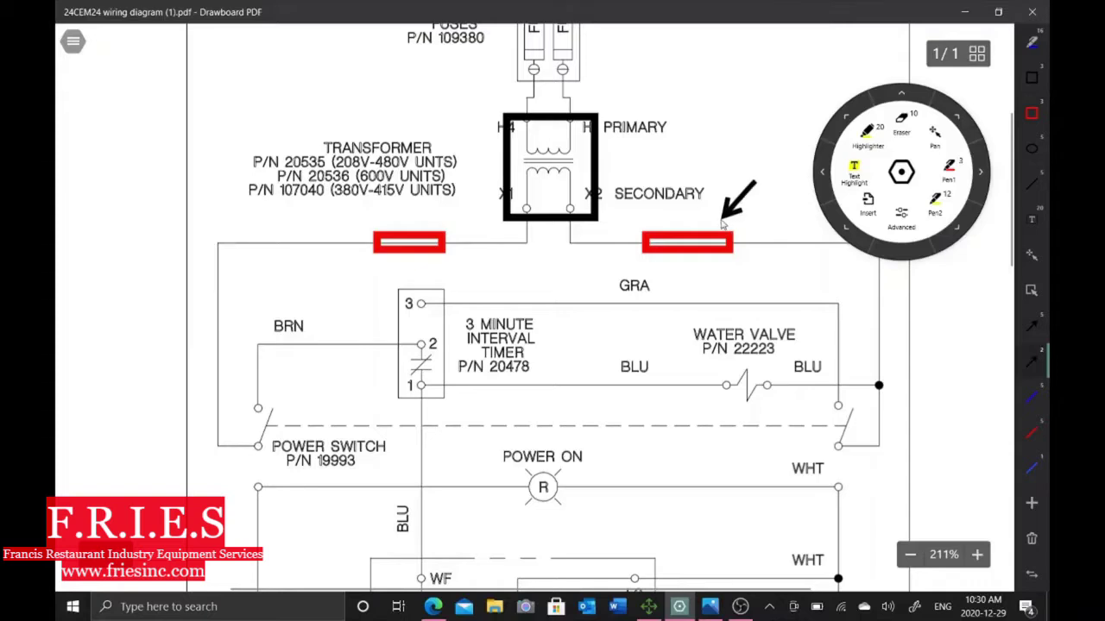
{"action": "left_click_drag", "start_coordinate": [329, 199], "coordinate": [378, 230]}
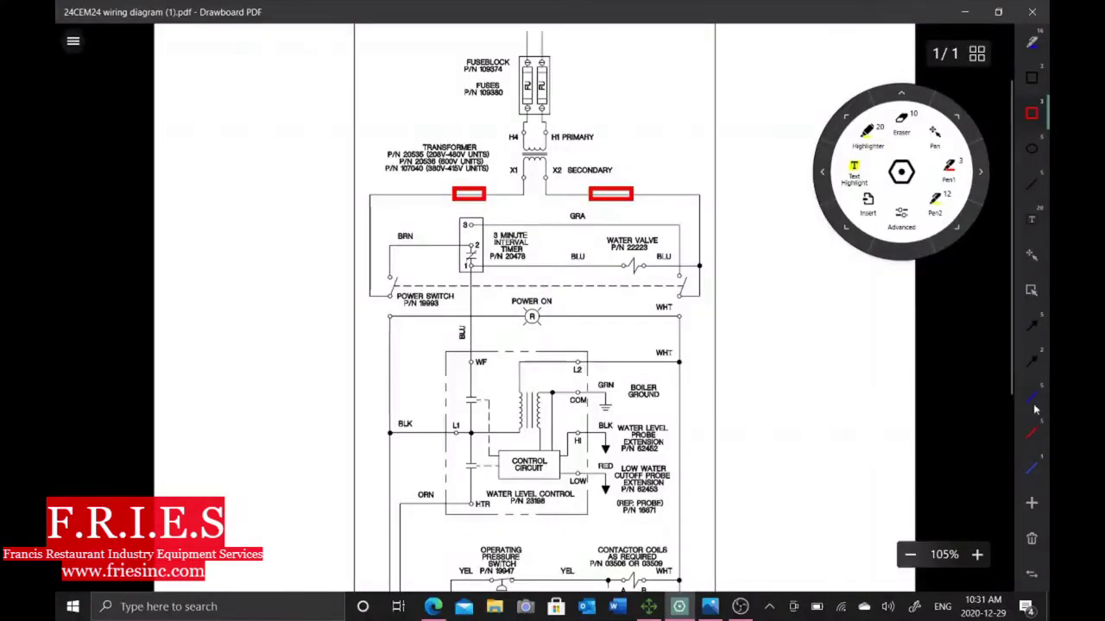
Step: Trace the fuseblock supply lines in red down to H4 and in blue down to H1
{"action": "left_click", "coordinate": [1033, 429]}
{"action": "left_click_drag", "start_coordinate": [526, 38], "coordinate": [526, 138]}
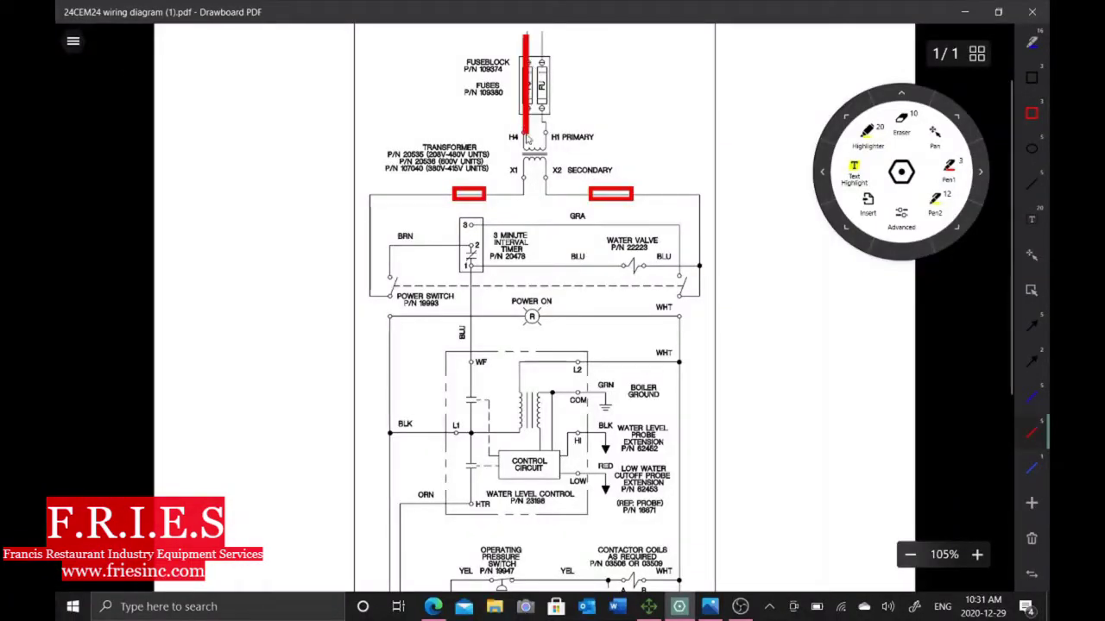
{"action": "left_click", "coordinate": [1031, 402]}
{"action": "left_click_drag", "start_coordinate": [541, 39], "coordinate": [543, 145]}
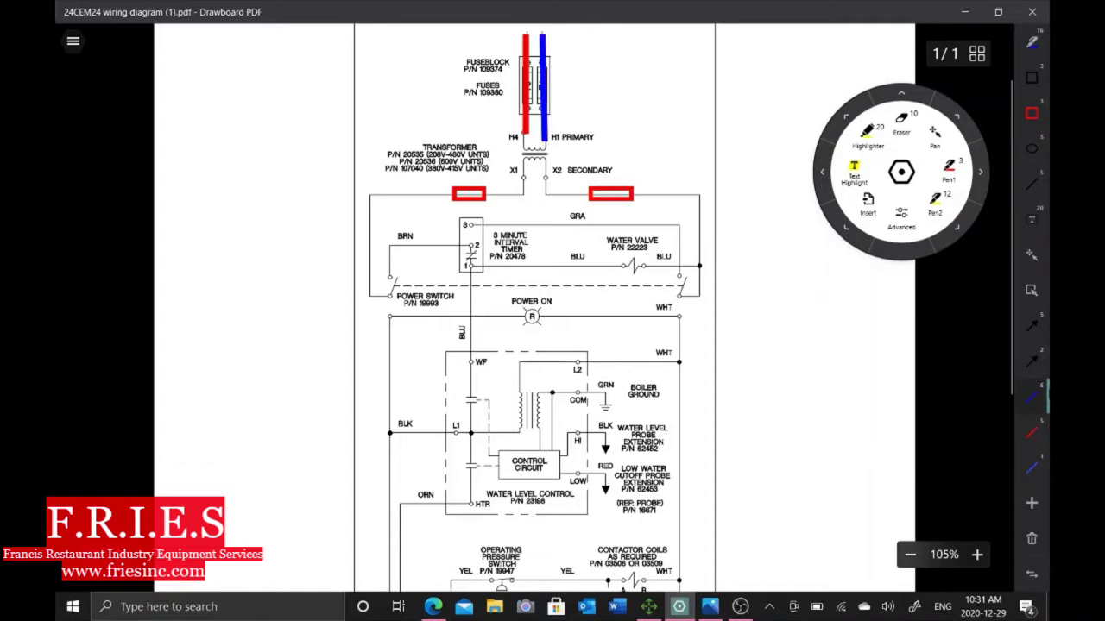
Step: Start a short red trace below X1, then undo the stray stroke
{"action": "left_click", "coordinate": [1030, 439]}
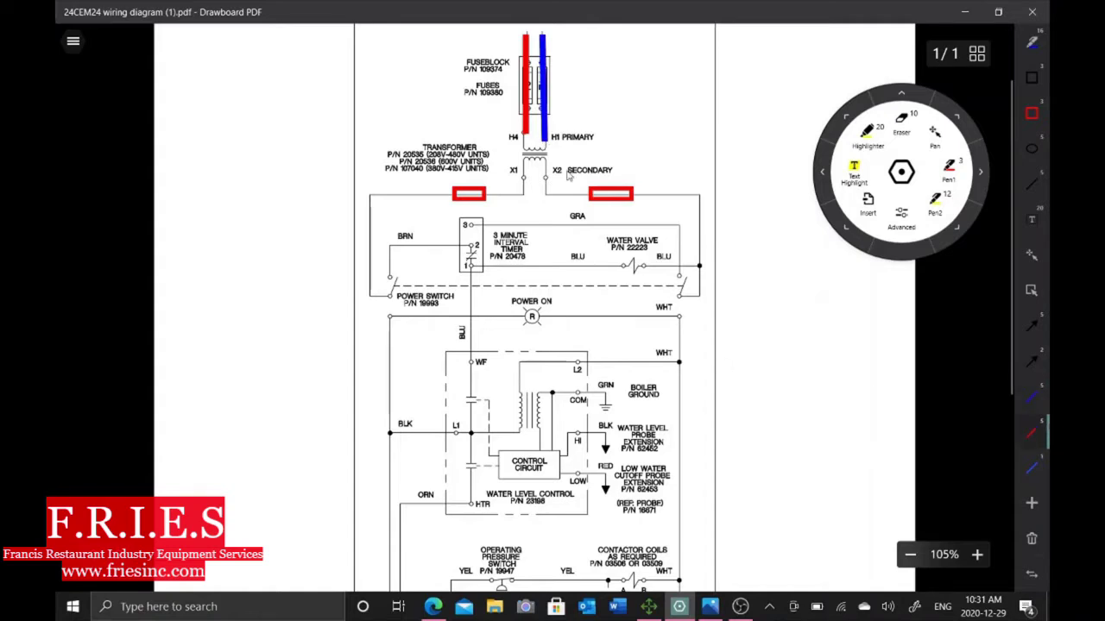
{"action": "left_click_drag", "start_coordinate": [521, 177], "coordinate": [524, 200]}
{"action": "key", "text": "ctrl+z"}
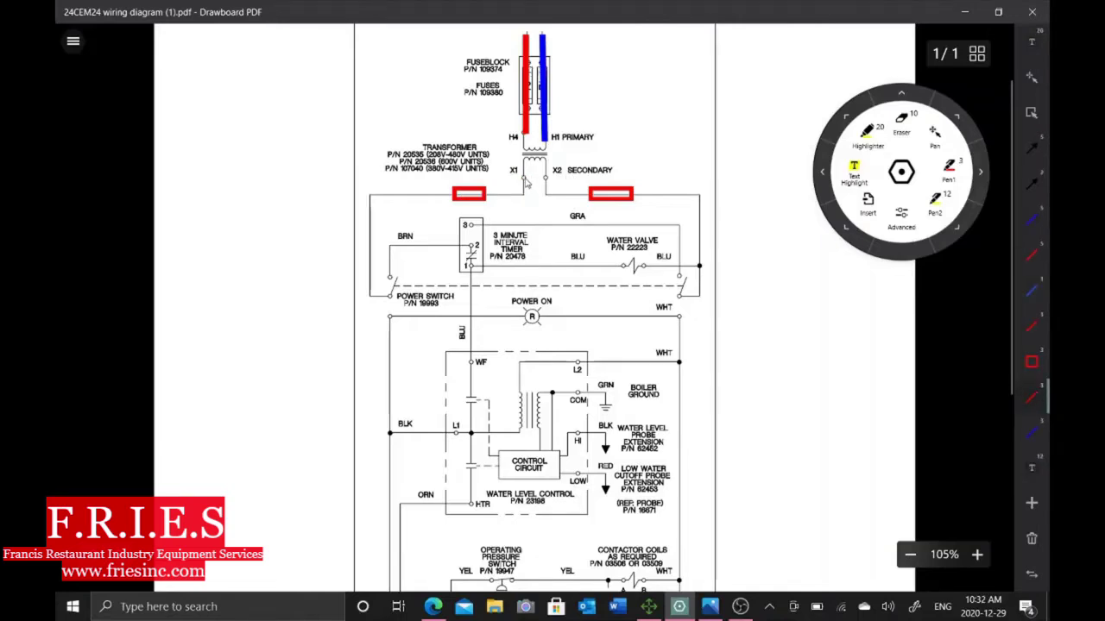
Step: Trace red from X1 through the left fuse to the power switch, and blue from X2 down to WHT
{"action": "mouse_move", "coordinate": [522, 179]}
{"action": "left_mouse_down"}
{"action": "mouse_move", "coordinate": [524, 198]}
{"action": "mouse_move", "coordinate": [371, 197]}
{"action": "mouse_move", "coordinate": [373, 304]}
{"action": "mouse_move", "coordinate": [390, 299]}
{"action": "left_mouse_up"}
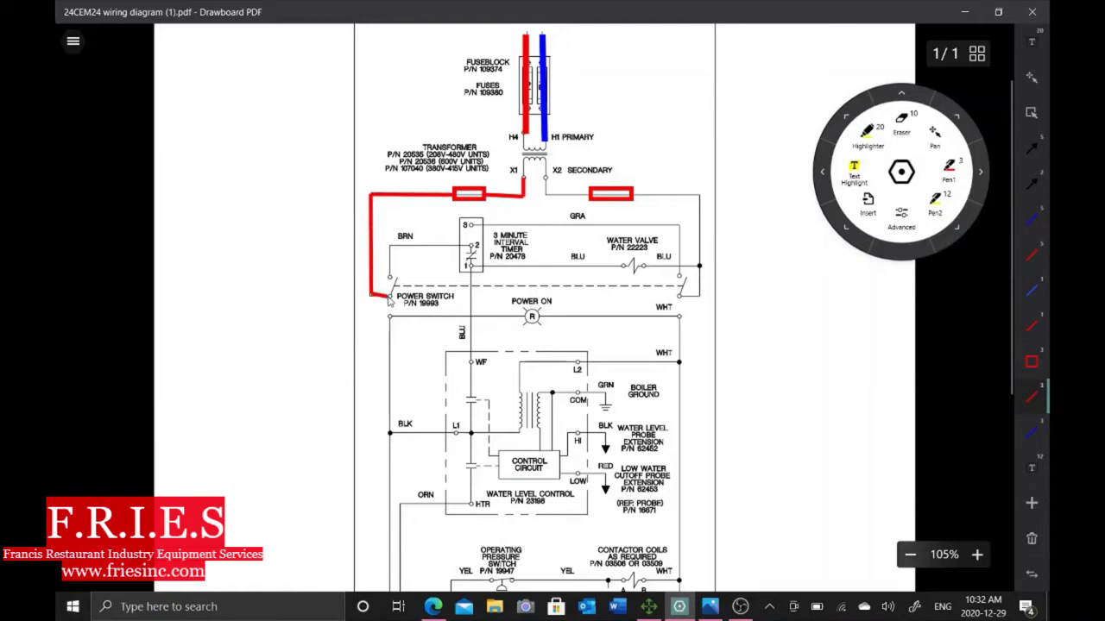
{"action": "left_click", "coordinate": [1036, 431]}
{"action": "mouse_move", "coordinate": [544, 177]}
{"action": "left_mouse_down"}
{"action": "mouse_move", "coordinate": [546, 201]}
{"action": "mouse_move", "coordinate": [701, 197]}
{"action": "mouse_move", "coordinate": [700, 300]}
{"action": "mouse_move", "coordinate": [679, 298]}
{"action": "left_mouse_up"}
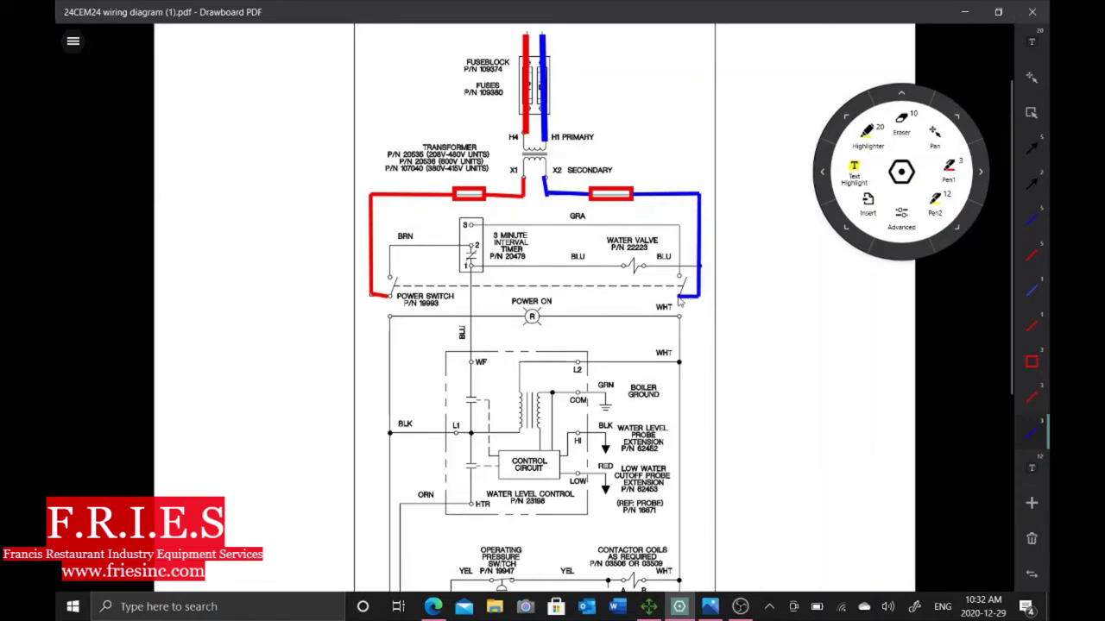
{"action": "left_click_drag", "start_coordinate": [679, 297], "coordinate": [679, 321]}
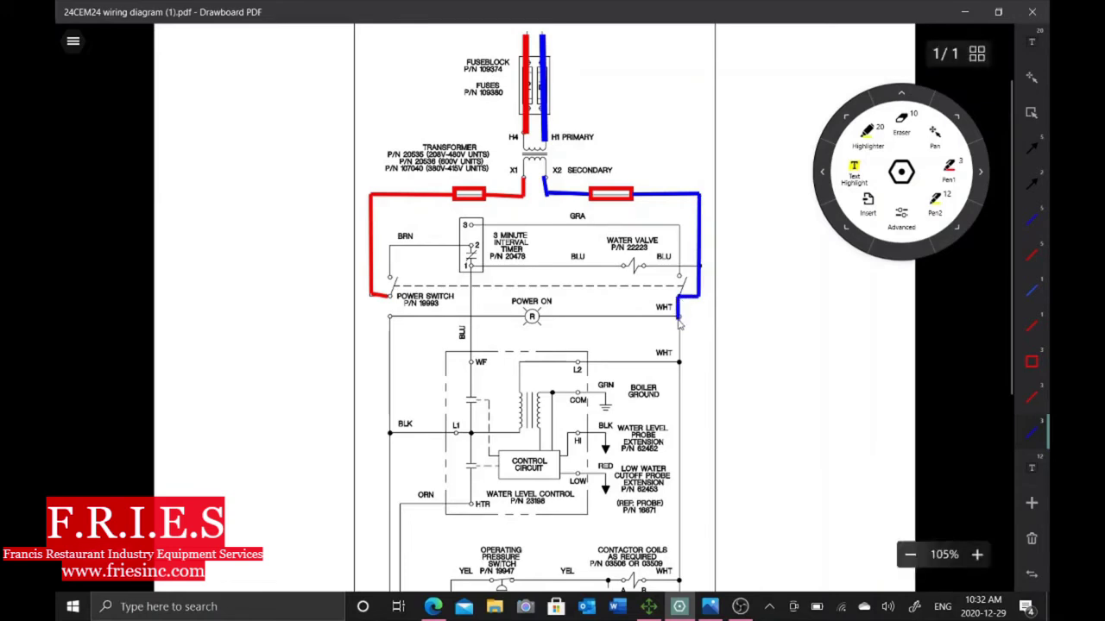
Step: Continue the blue trace down the right wire to the drain valve's RED wire
{"action": "scroll", "coordinate": [734, 397], "scroll_direction": "down", "scroll_amount": 3}
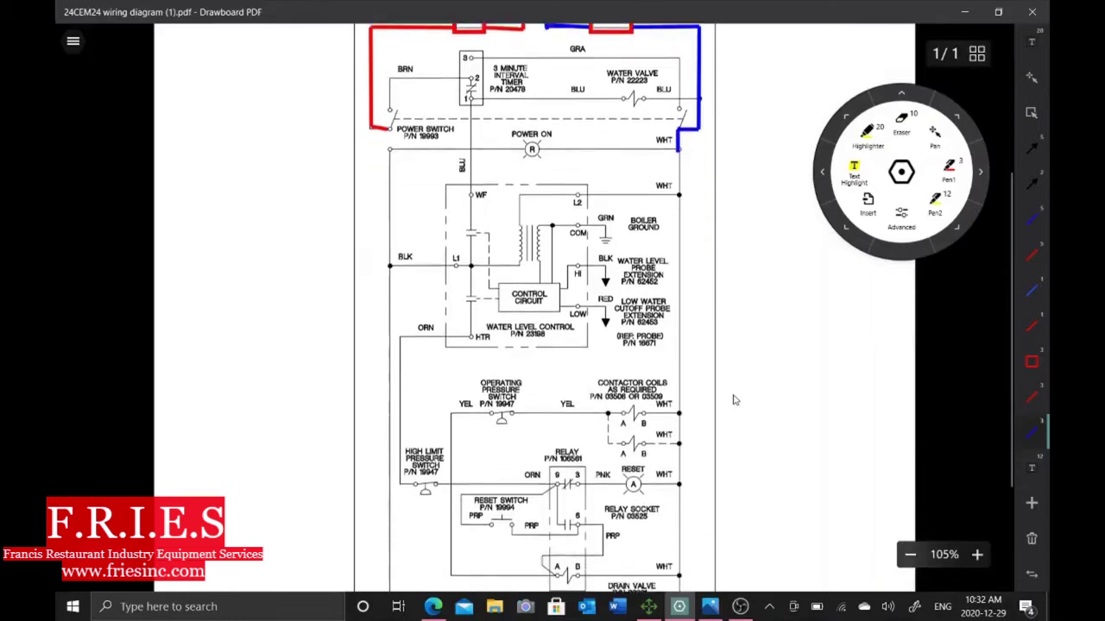
{"action": "mouse_move", "coordinate": [680, 138]}
{"action": "left_mouse_down"}
{"action": "mouse_move", "coordinate": [730, 383]}
{"action": "mouse_move", "coordinate": [680, 533]}
{"action": "mouse_move", "coordinate": [681, 578]}
{"action": "left_mouse_up"}
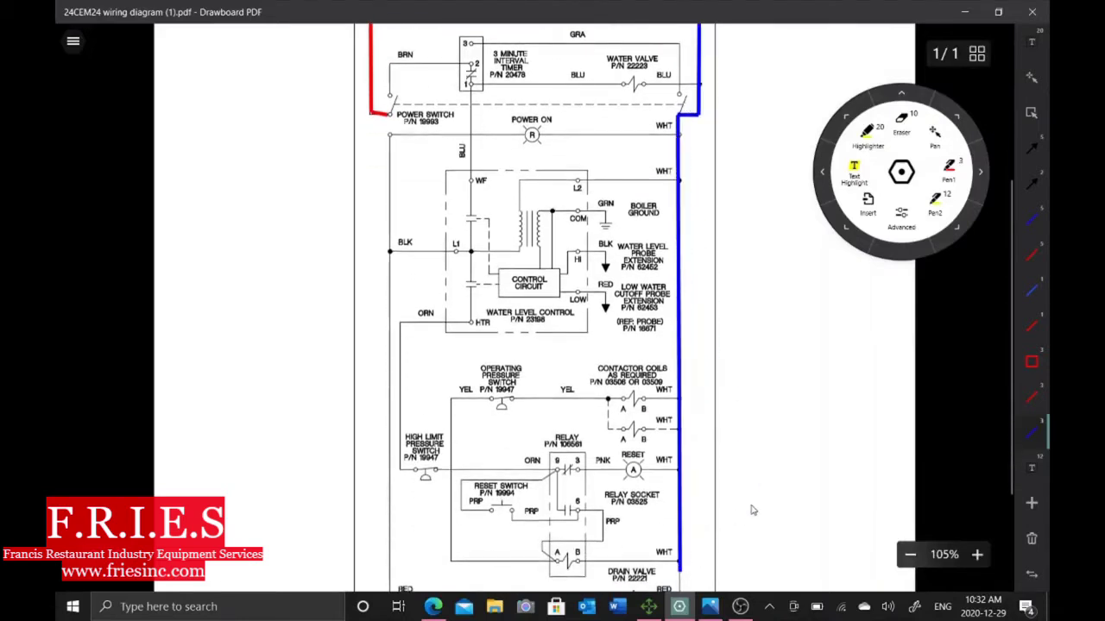
{"action": "scroll", "coordinate": [751, 509], "scroll_direction": "down", "scroll_amount": 3}
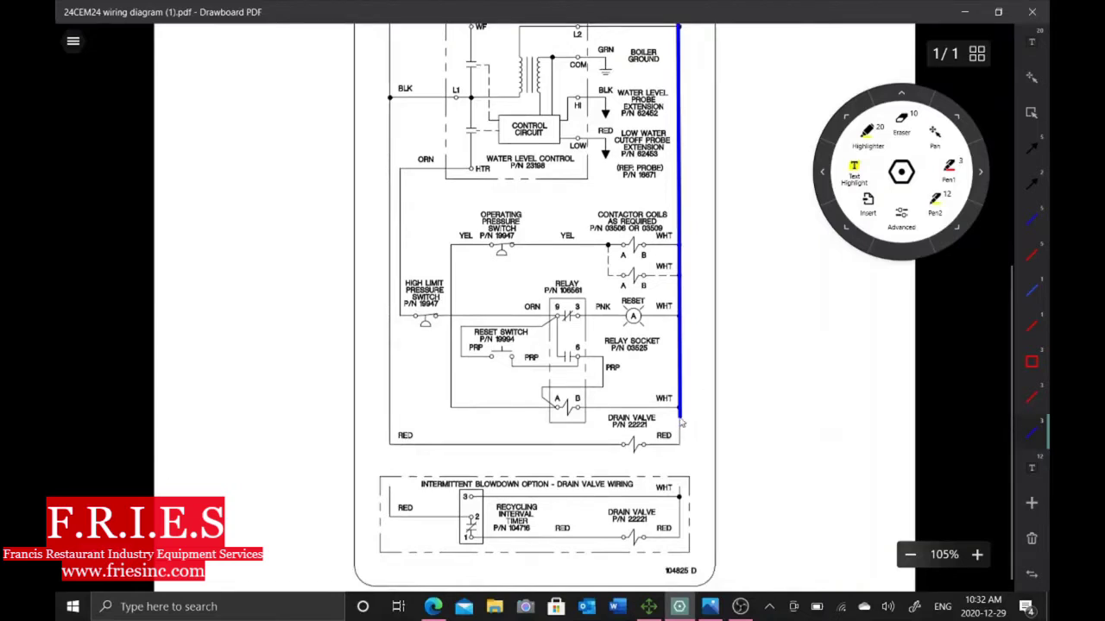
{"action": "mouse_move", "coordinate": [679, 418]}
{"action": "left_mouse_down"}
{"action": "mouse_move", "coordinate": [682, 450]}
{"action": "mouse_move", "coordinate": [647, 449]}
{"action": "left_mouse_up"}
Step: Trace red from the power switch through the BLK junction and L1 to the drain valve line, and blue to L2
{"action": "scroll", "coordinate": [315, 135], "scroll_direction": "up", "scroll_amount": 5}
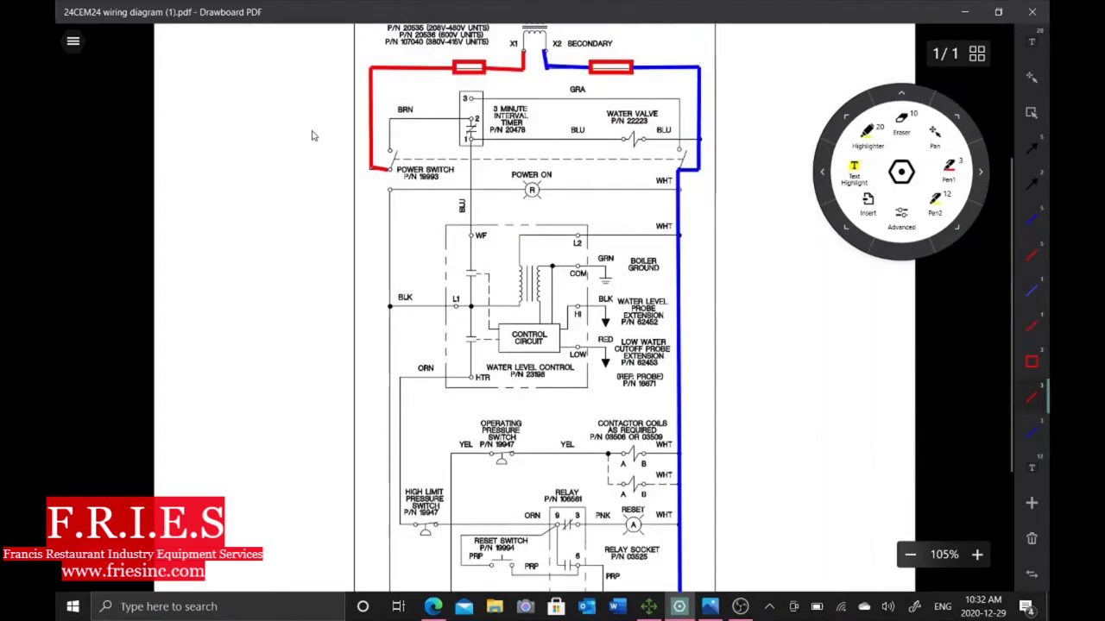
{"action": "mouse_move", "coordinate": [390, 200]}
{"action": "left_mouse_down"}
{"action": "mouse_move", "coordinate": [389, 339]}
{"action": "mouse_move", "coordinate": [455, 335]}
{"action": "left_mouse_up"}
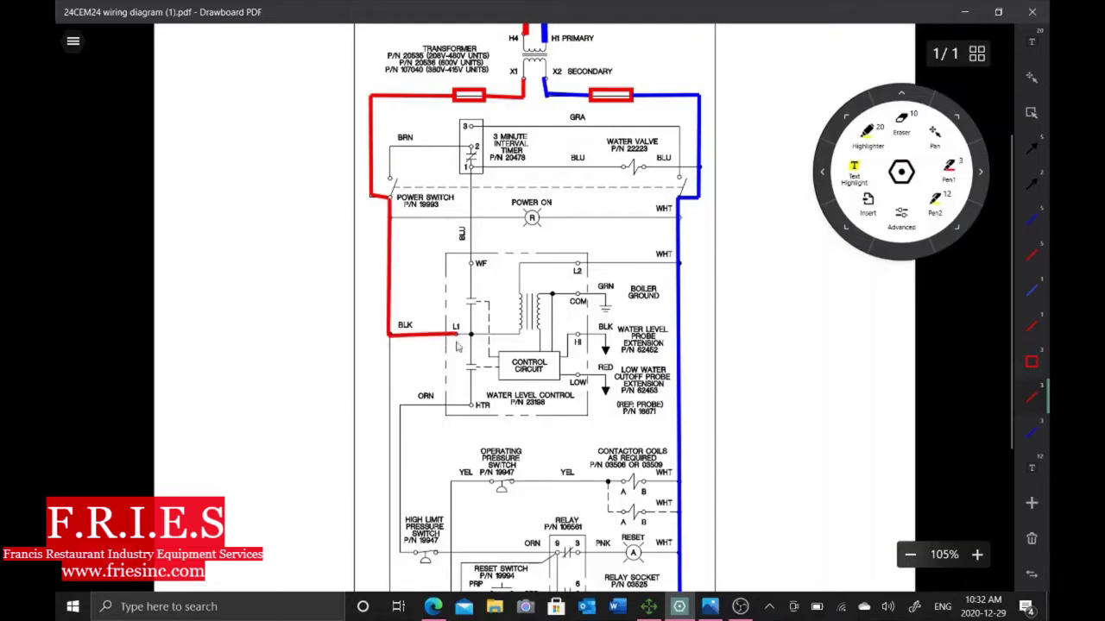
{"action": "scroll", "coordinate": [458, 346], "scroll_direction": "down", "scroll_amount": 2}
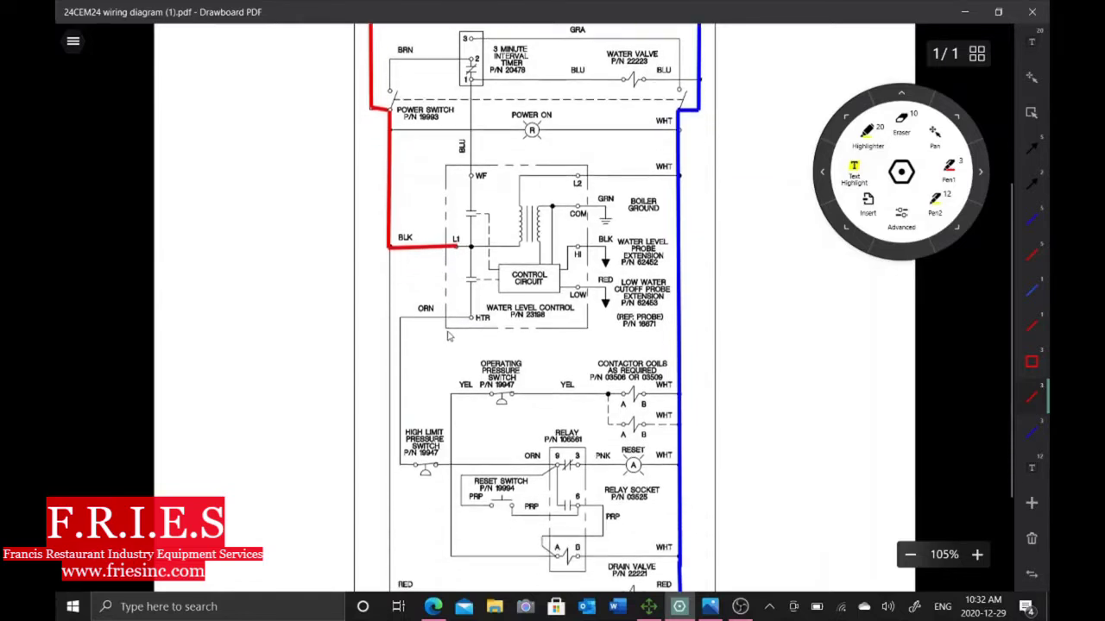
{"action": "scroll", "coordinate": [395, 250], "scroll_direction": "down", "scroll_amount": 2}
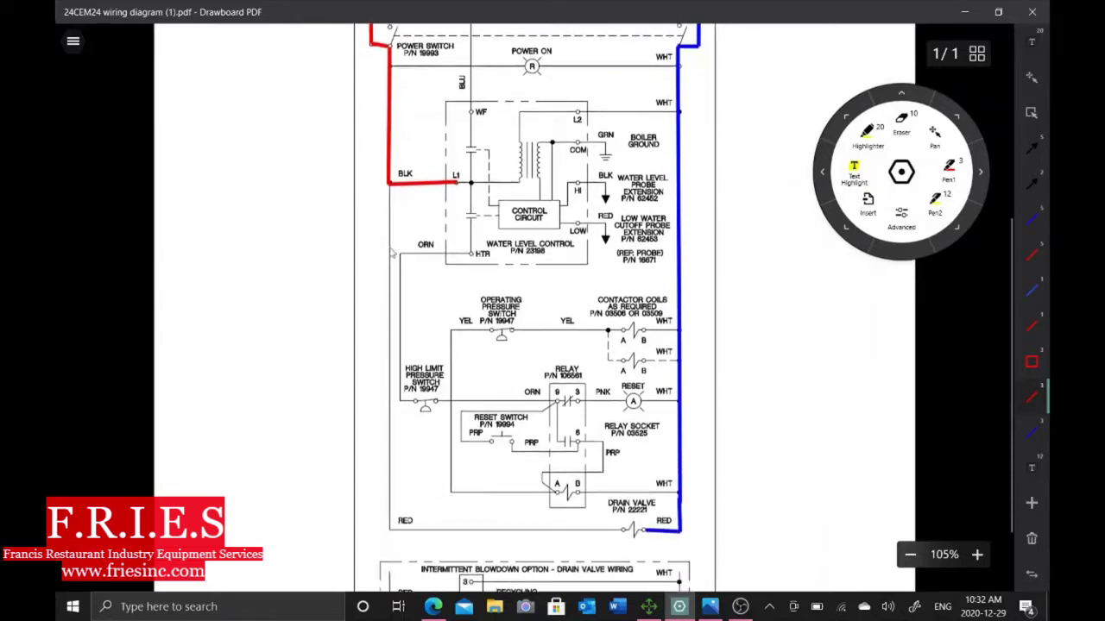
{"action": "mouse_move", "coordinate": [392, 191]}
{"action": "left_mouse_down"}
{"action": "mouse_move", "coordinate": [414, 461]}
{"action": "mouse_move", "coordinate": [388, 535]}
{"action": "mouse_move", "coordinate": [623, 535]}
{"action": "left_mouse_up"}
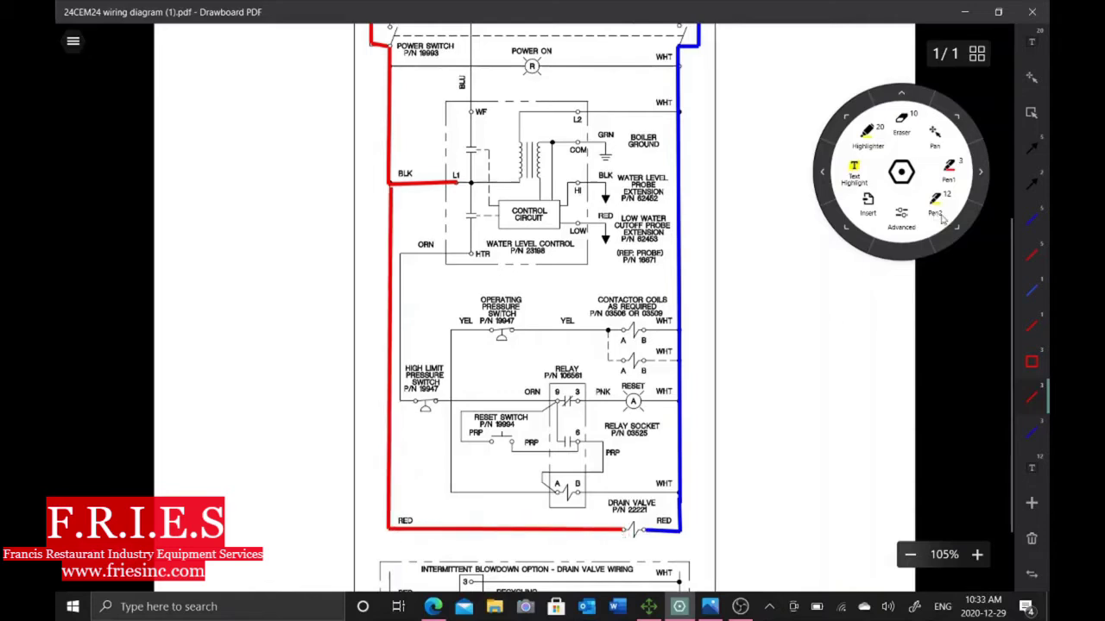
{"action": "left_click_drag", "start_coordinate": [680, 110], "coordinate": [587, 117]}
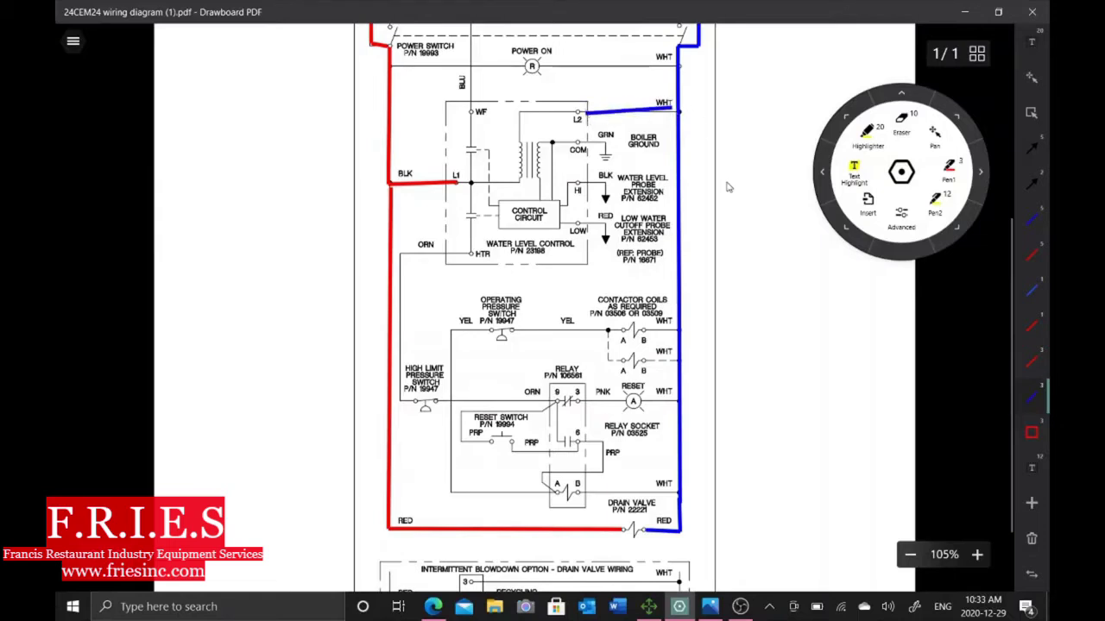
Step: Draw black arrows at the top of the water level control and at the drain valve
{"action": "scroll", "coordinate": [728, 186], "scroll_direction": "up", "scroll_amount": 2}
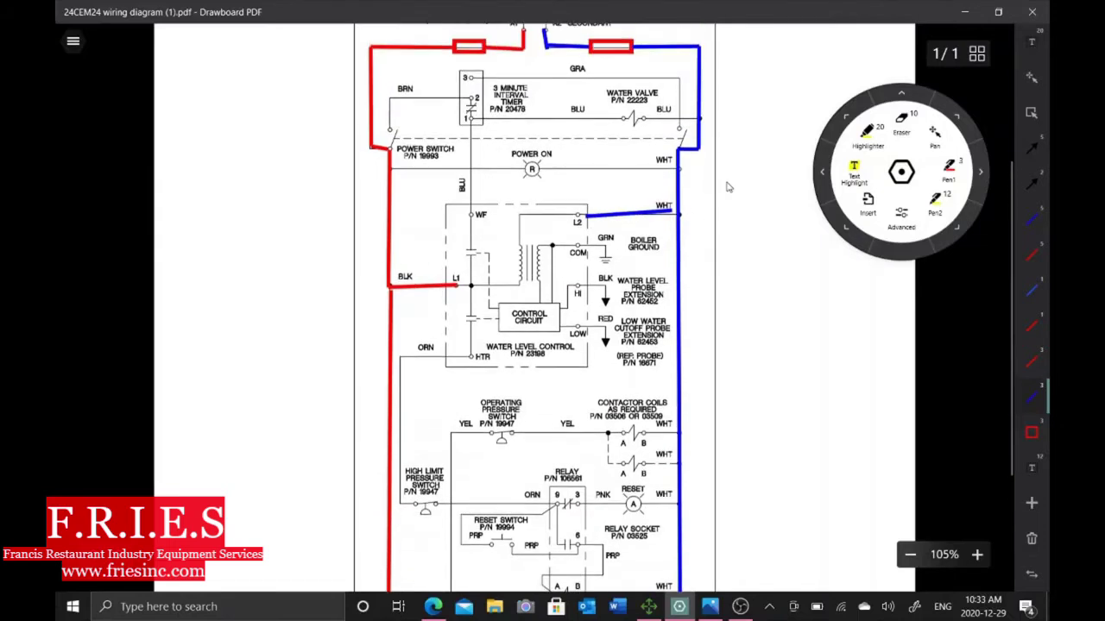
{"action": "left_click", "coordinate": [1031, 186]}
{"action": "left_click_drag", "start_coordinate": [502, 169], "coordinate": [516, 202]}
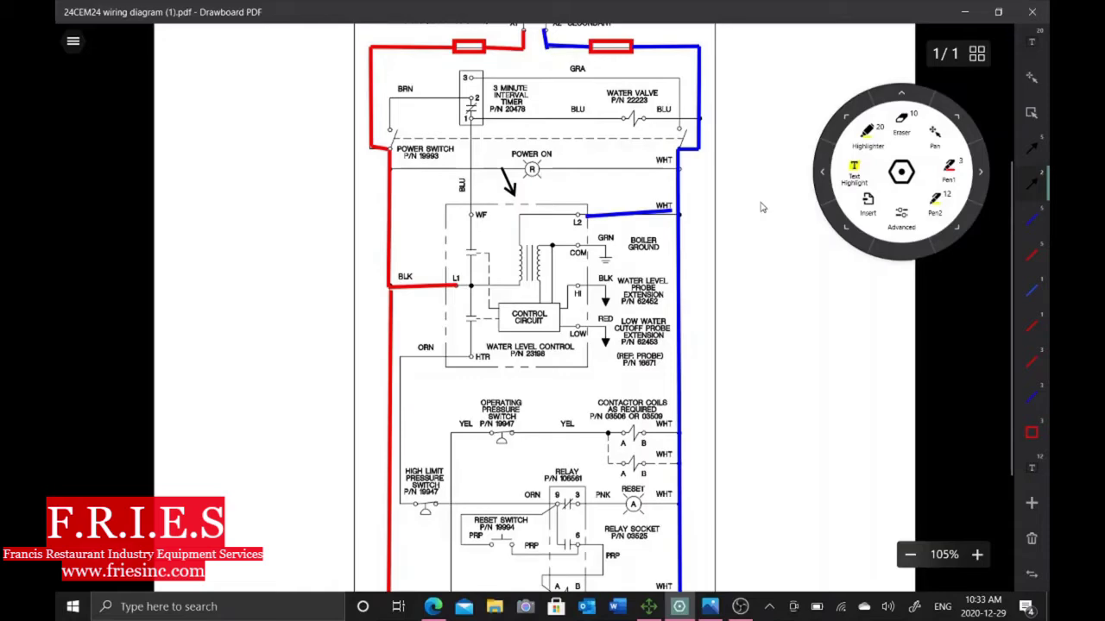
{"action": "scroll", "coordinate": [363, 405], "scroll_direction": "down", "scroll_amount": 4}
{"action": "scroll", "coordinate": [363, 405], "scroll_direction": "up", "scroll_amount": 1}
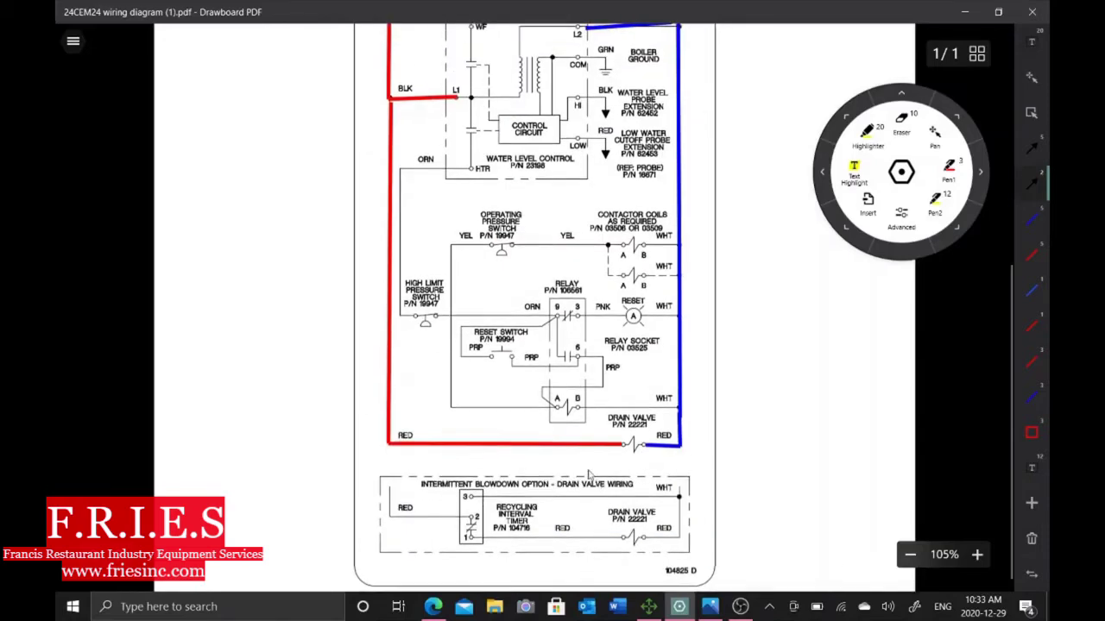
{"action": "left_click_drag", "start_coordinate": [589, 470], "coordinate": [629, 447]}
Step: Trace the power switch wire in red and the WHT wire in blue to the R lamp, and arrow the lamp
{"action": "scroll", "coordinate": [754, 320], "scroll_direction": "up", "scroll_amount": 5}
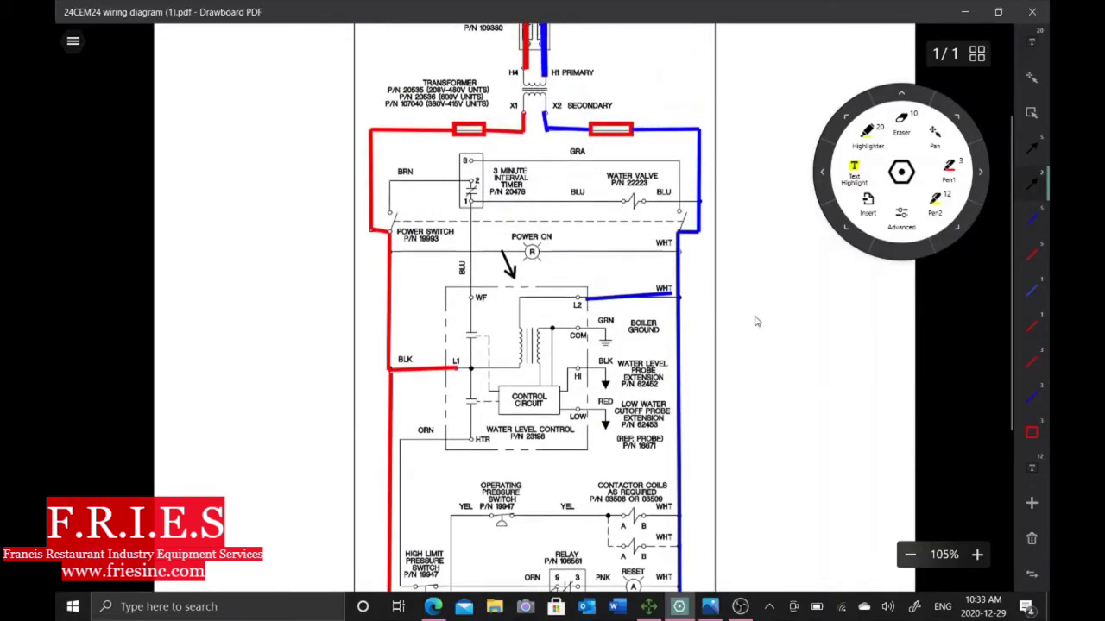
{"action": "left_click", "coordinate": [1032, 368]}
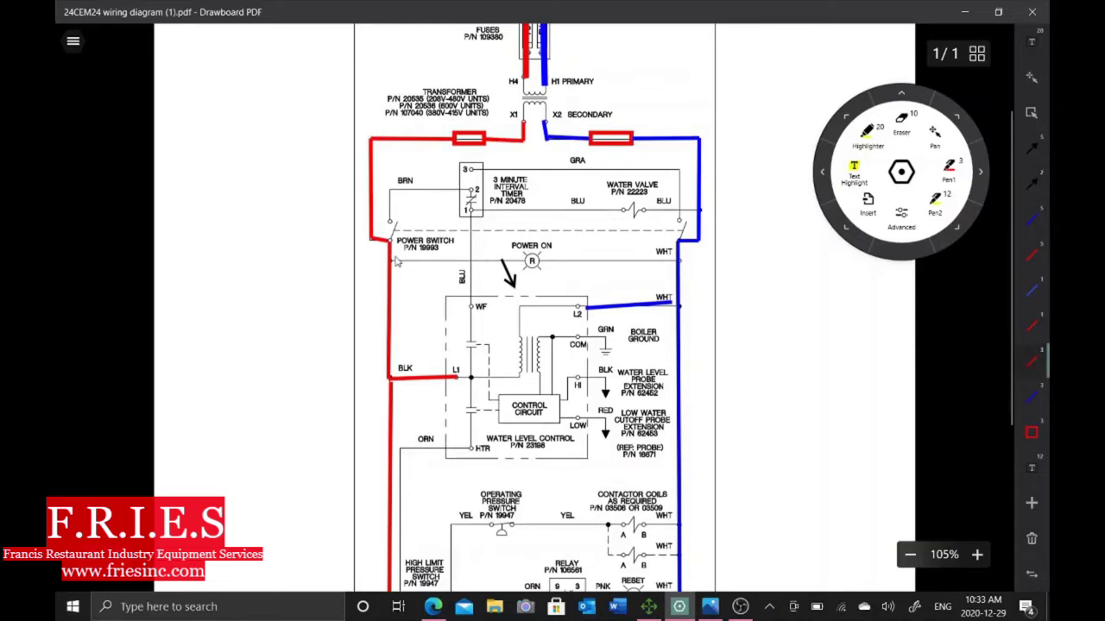
{"action": "left_click_drag", "start_coordinate": [396, 258], "coordinate": [523, 263]}
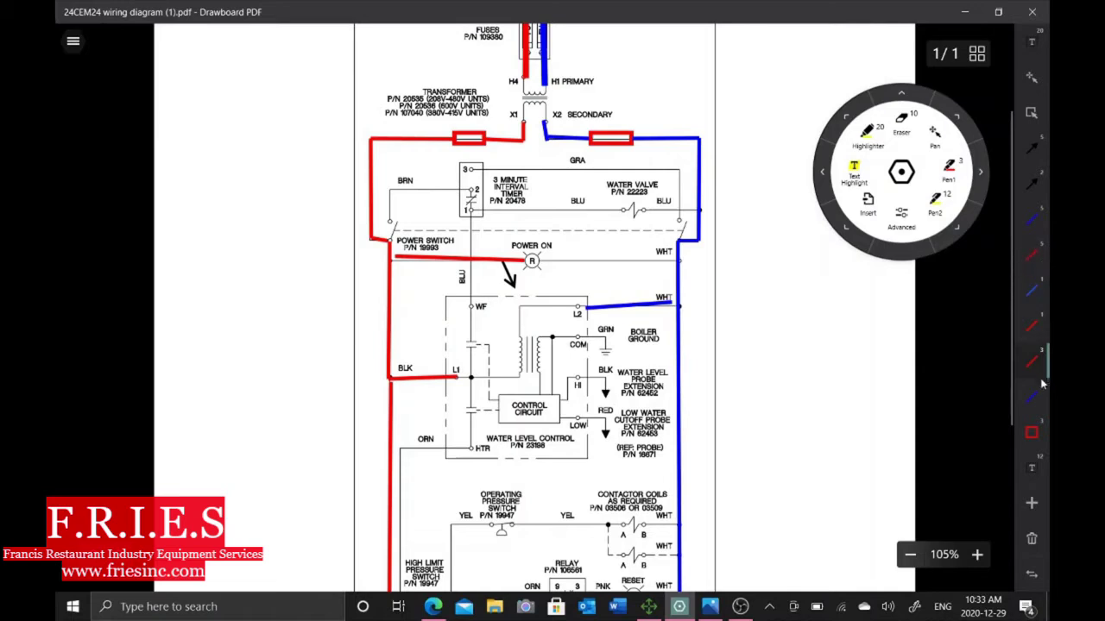
{"action": "left_click", "coordinate": [1034, 399]}
{"action": "left_click_drag", "start_coordinate": [678, 263], "coordinate": [542, 265]}
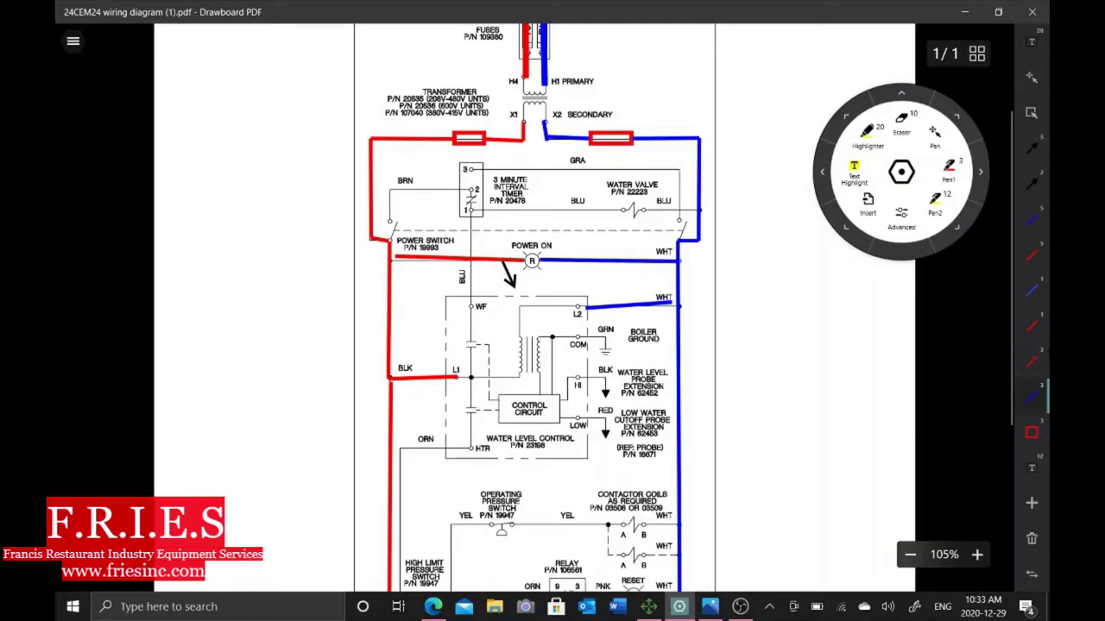
{"action": "left_click", "coordinate": [1030, 189]}
{"action": "left_click_drag", "start_coordinate": [565, 236], "coordinate": [546, 260]}
Step: Arrow the WATER LEVEL PROBE EXTENSION label and trace red from WF through timer terminal 1 to the water valve
{"action": "left_click_drag", "start_coordinate": [714, 404], "coordinate": [617, 382]}
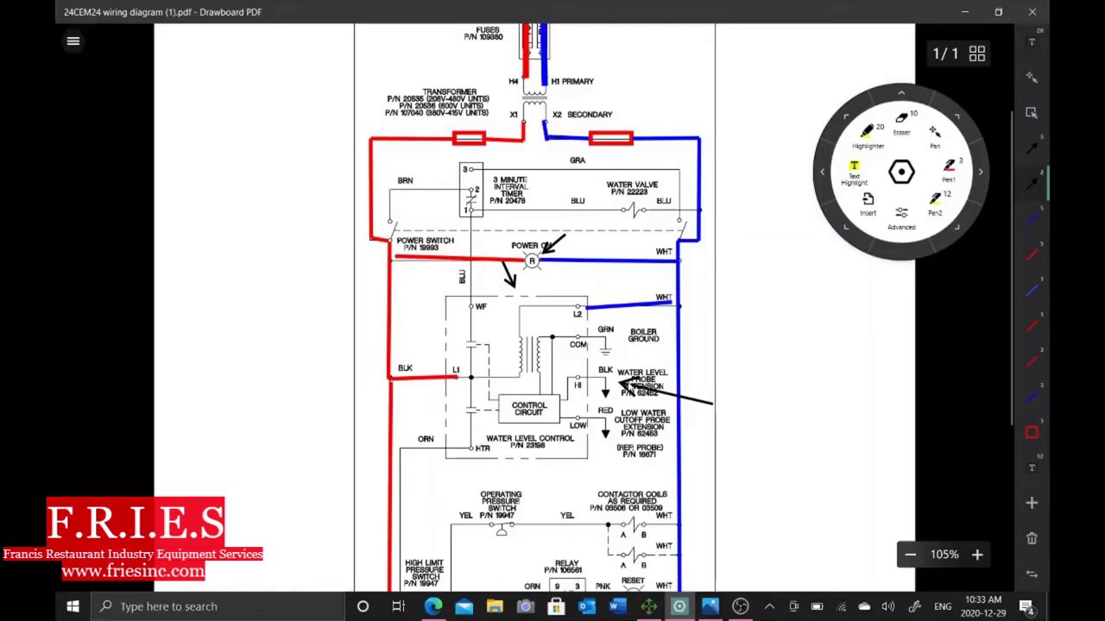
{"action": "left_click", "coordinate": [1032, 361]}
{"action": "left_click_drag", "start_coordinate": [471, 308], "coordinate": [473, 216]}
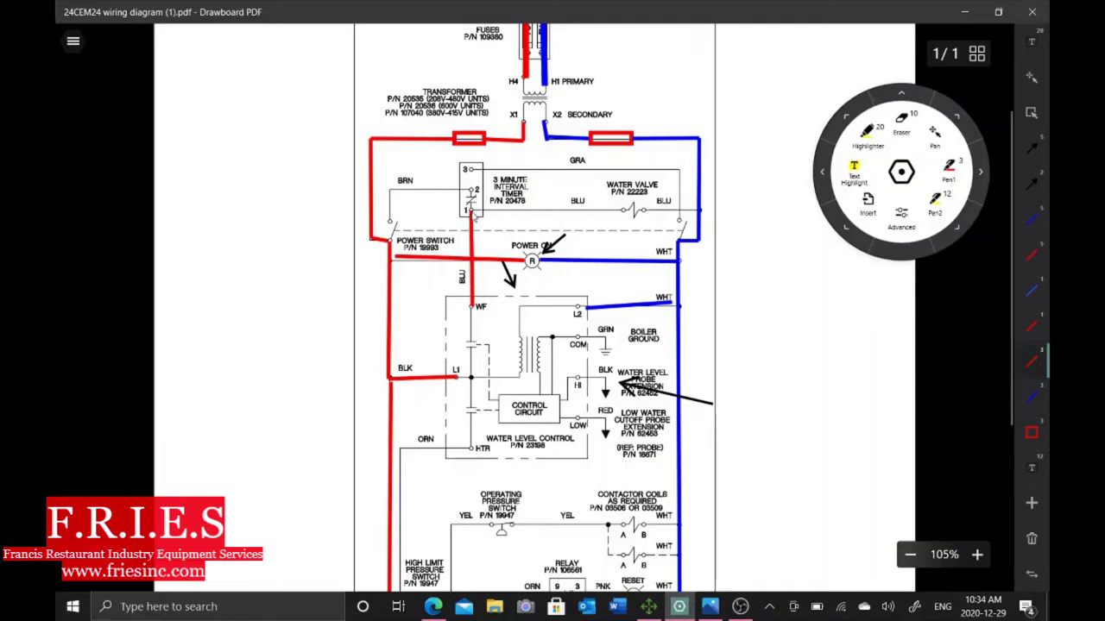
{"action": "mouse_move", "coordinate": [471, 211]}
{"action": "left_mouse_down"}
{"action": "mouse_move", "coordinate": [640, 200]}
{"action": "mouse_move", "coordinate": [623, 216]}
{"action": "left_mouse_up"}
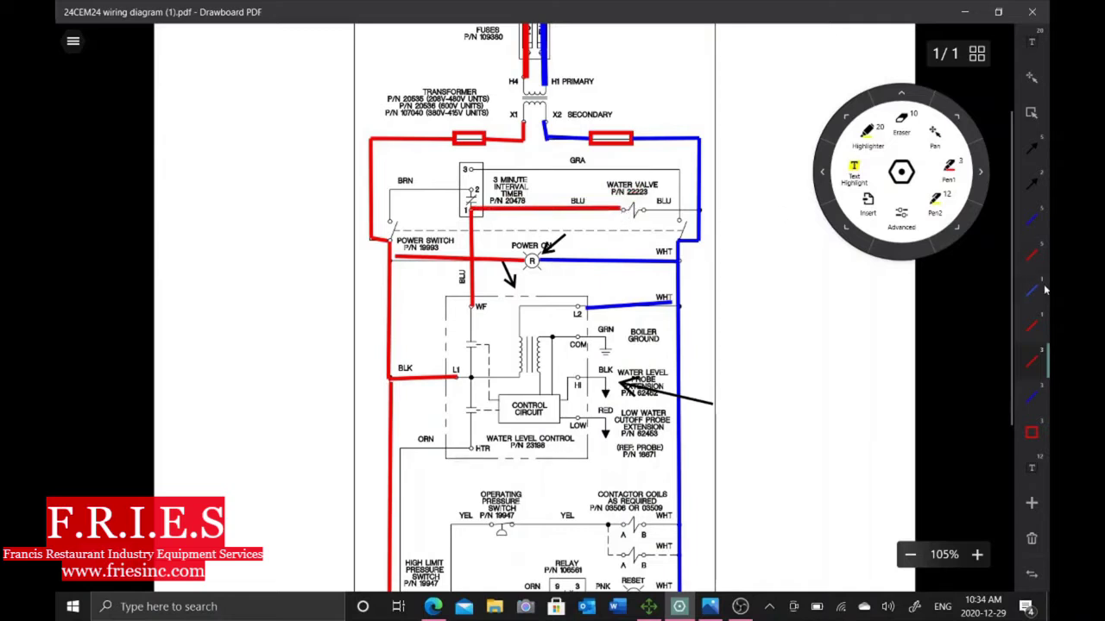
Step: Trace the BLU wire in blue past the water valve and arrow the water valve contact
{"action": "left_click", "coordinate": [1034, 399]}
{"action": "left_click_drag", "start_coordinate": [699, 210], "coordinate": [645, 214]}
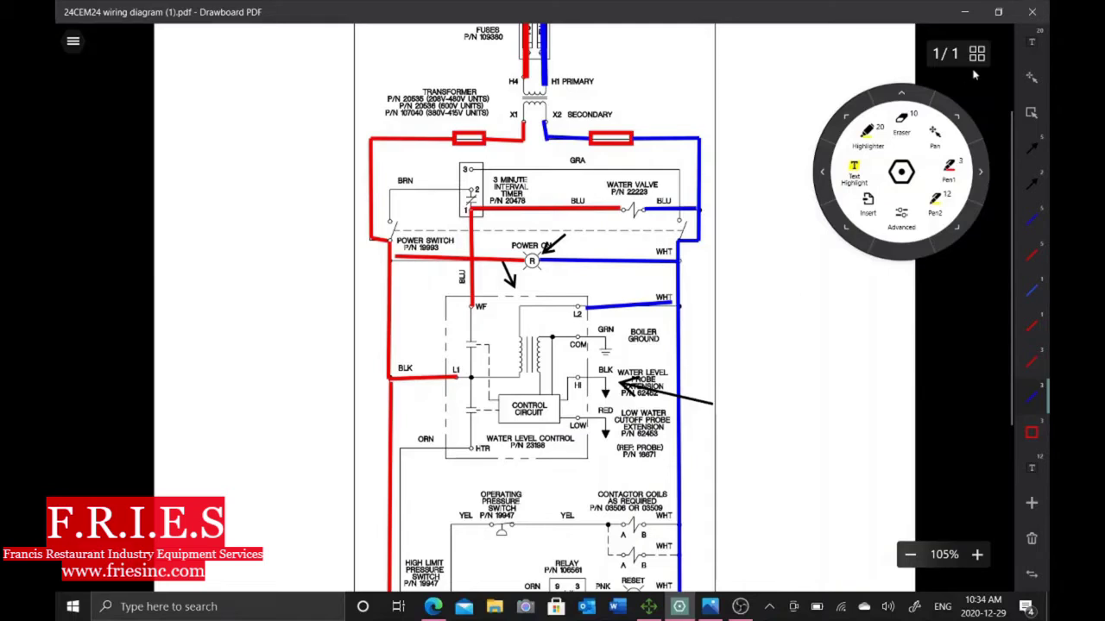
{"action": "left_click", "coordinate": [1033, 181]}
{"action": "left_click_drag", "start_coordinate": [599, 179], "coordinate": [621, 207]}
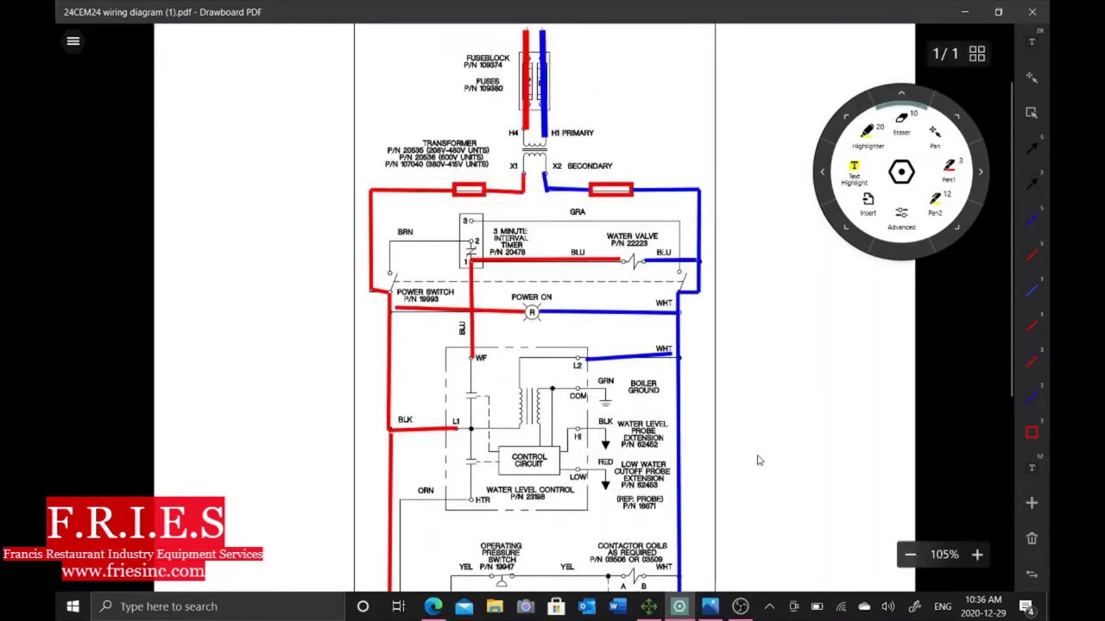
{"action": "scroll", "coordinate": [757, 460], "scroll_direction": "down", "scroll_amount": 1}
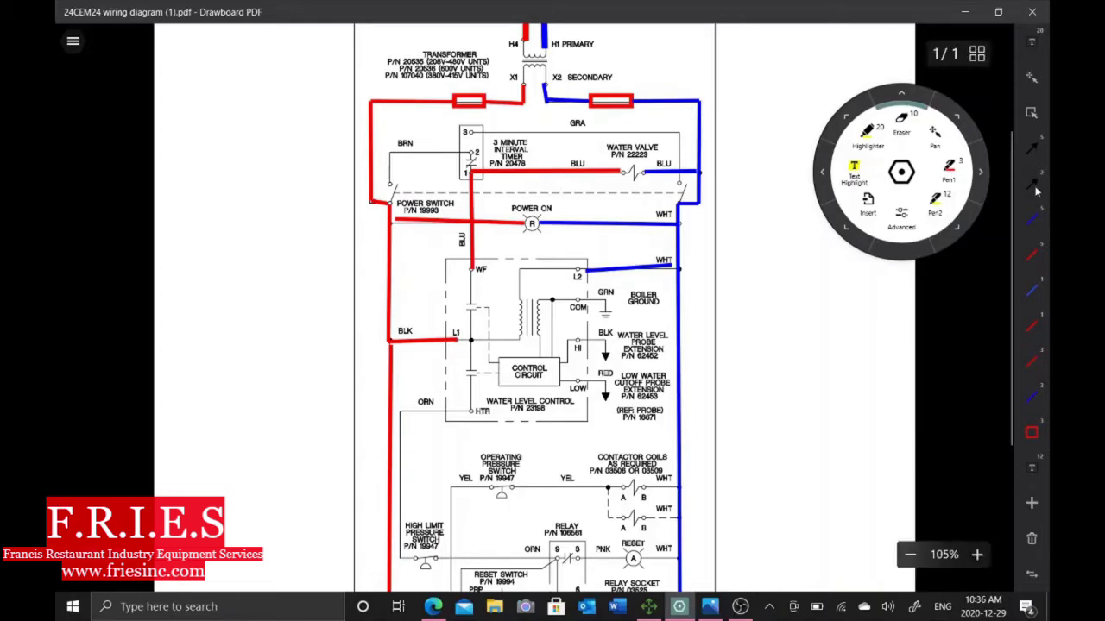
{"action": "scroll", "coordinate": [844, 281], "scroll_direction": "down", "scroll_amount": 1}
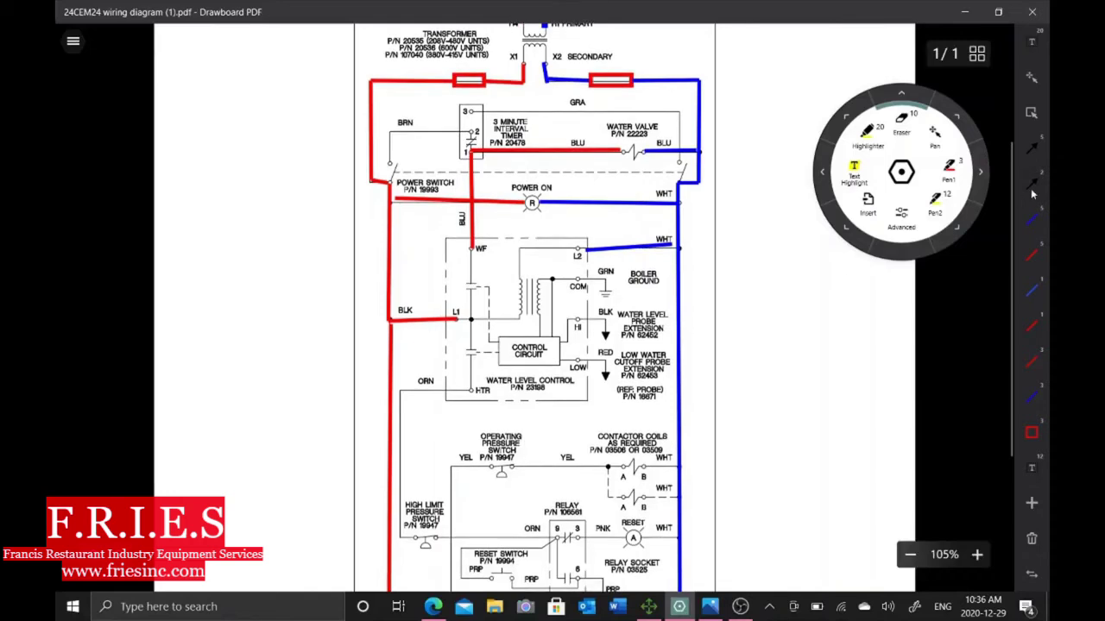
{"action": "left_click", "coordinate": [1035, 193]}
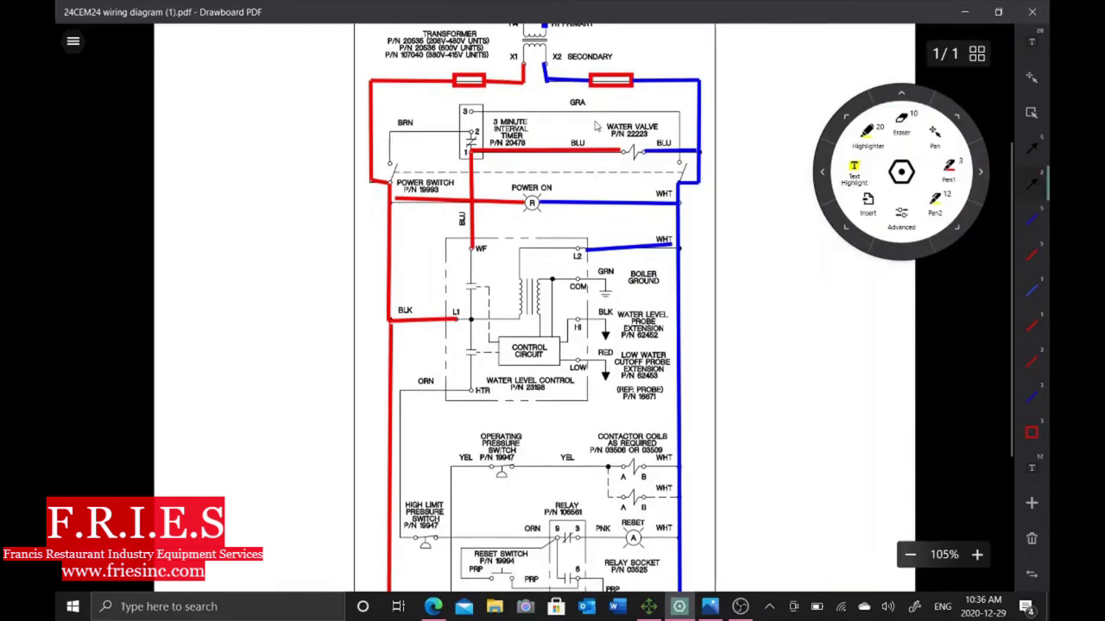
{"action": "mouse_move", "coordinate": [593, 120]}
{"action": "left_mouse_down"}
{"action": "mouse_move", "coordinate": [625, 131]}
{"action": "mouse_move", "coordinate": [631, 147]}
{"action": "left_mouse_up"}
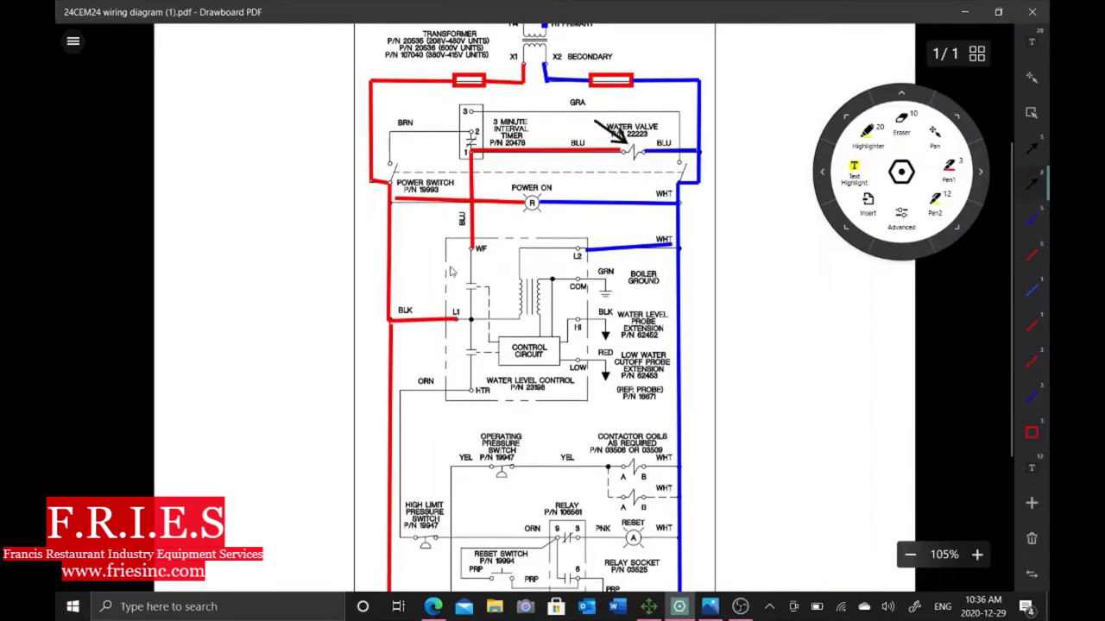
{"action": "left_click_drag", "start_coordinate": [421, 260], "coordinate": [459, 301]}
{"action": "scroll", "coordinate": [566, 151], "scroll_direction": "down", "scroll_amount": 1}
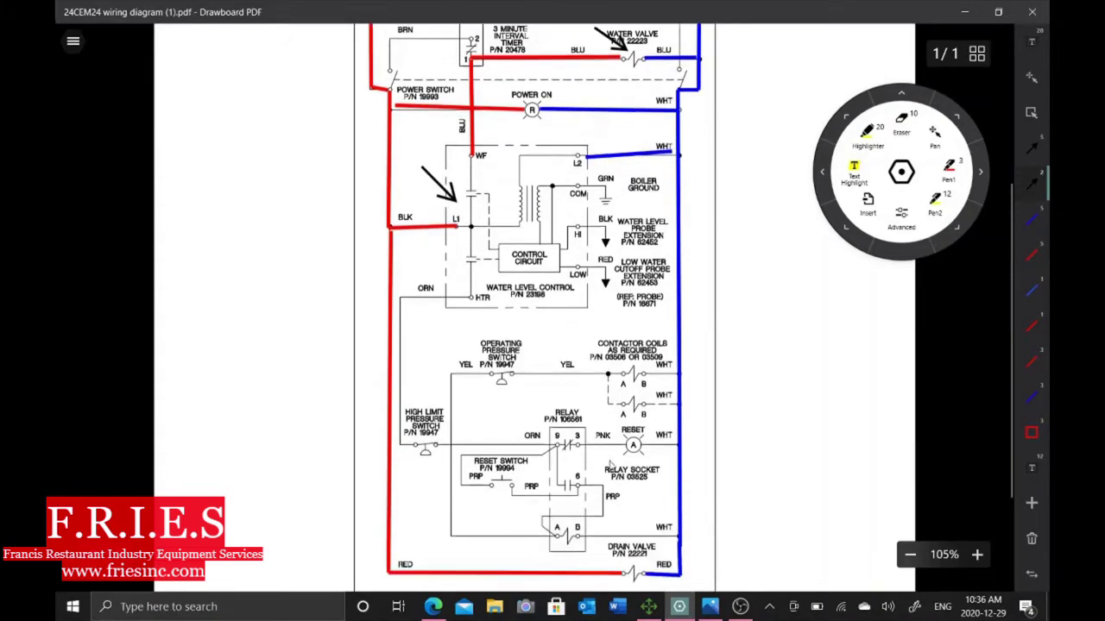
{"action": "left_click_drag", "start_coordinate": [564, 147], "coordinate": [537, 119]}
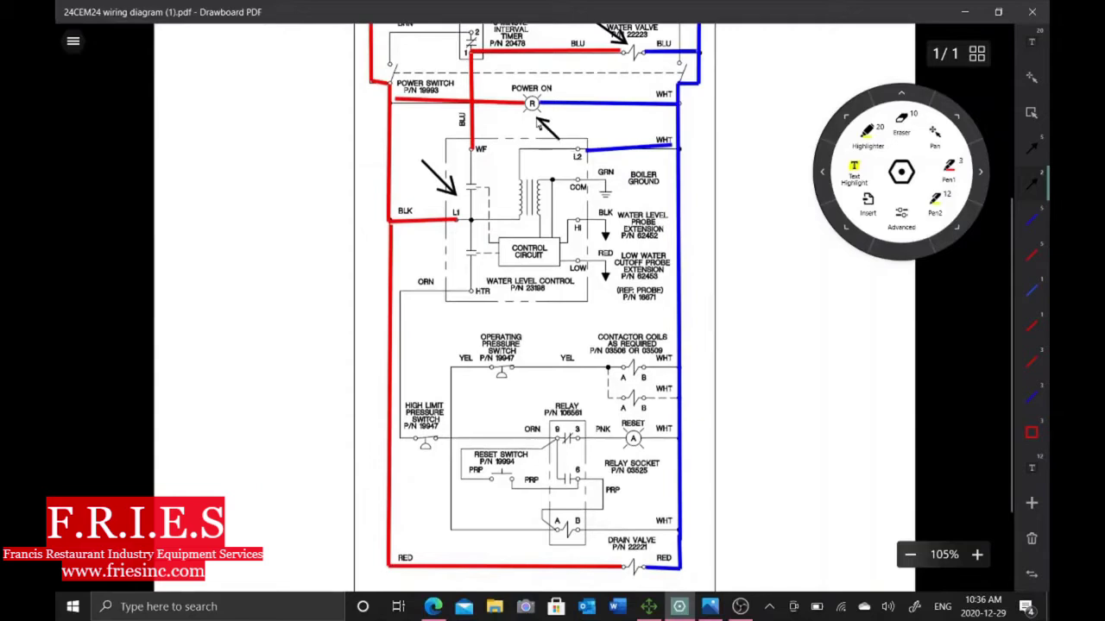
{"action": "scroll", "coordinate": [621, 293], "scroll_direction": "down", "scroll_amount": 1}
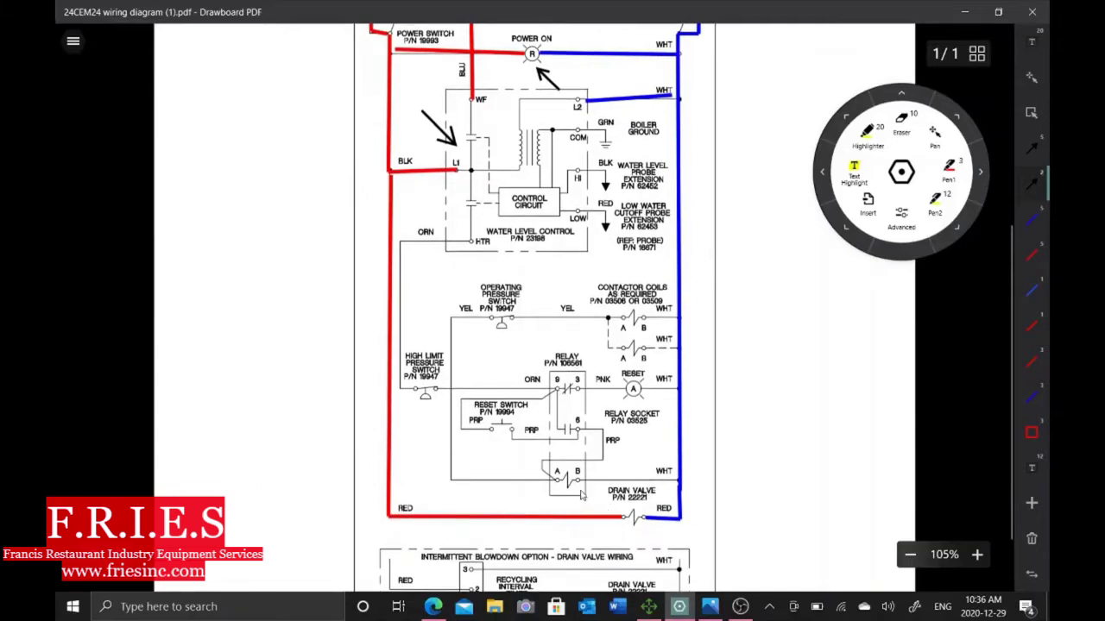
{"action": "left_click_drag", "start_coordinate": [582, 489], "coordinate": [615, 515]}
{"action": "scroll", "coordinate": [612, 366], "scroll_direction": "up", "scroll_amount": 3}
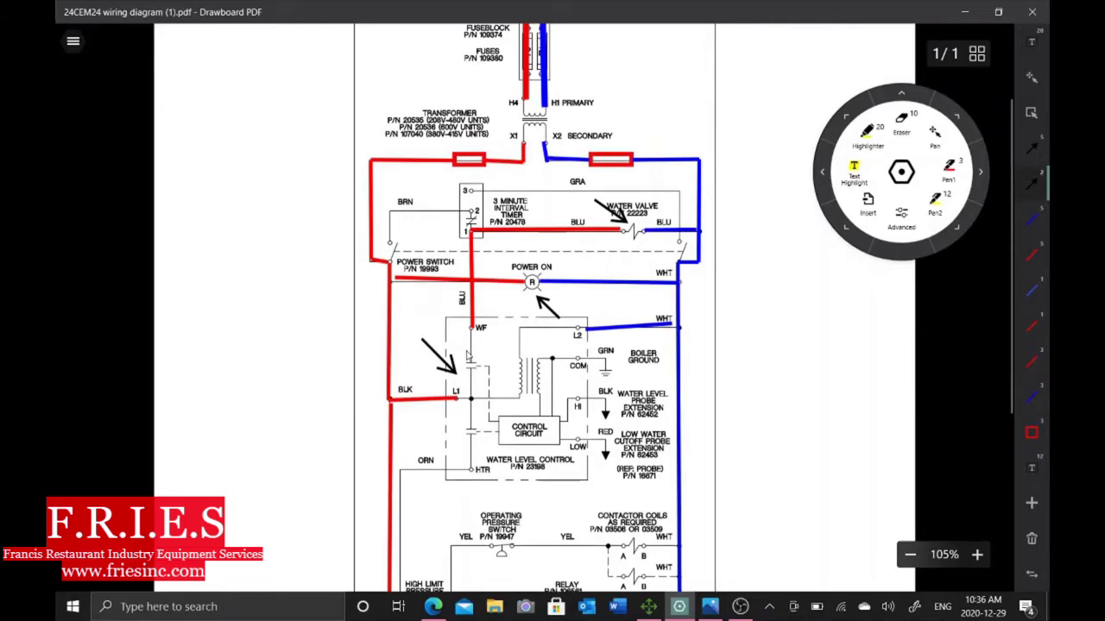
{"action": "left_click_drag", "start_coordinate": [434, 306], "coordinate": [492, 348]}
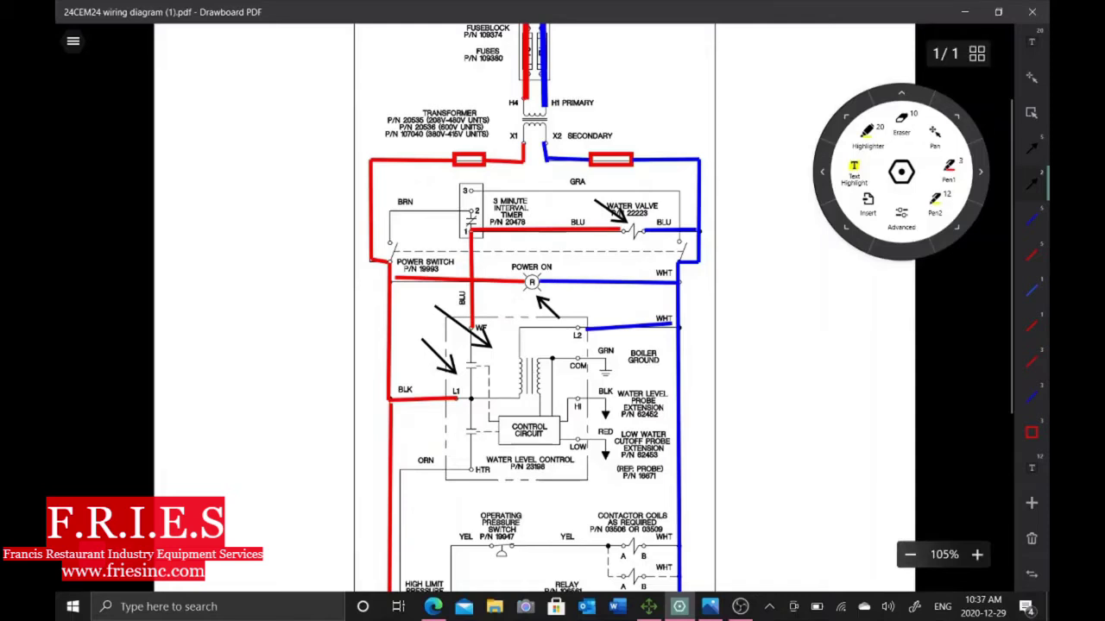
{"action": "key", "text": "ctrl+z"}
{"action": "key", "text": "ctrl+z"}
{"action": "key", "text": "ctrl+z"}
{"action": "key", "text": "ctrl+z"}
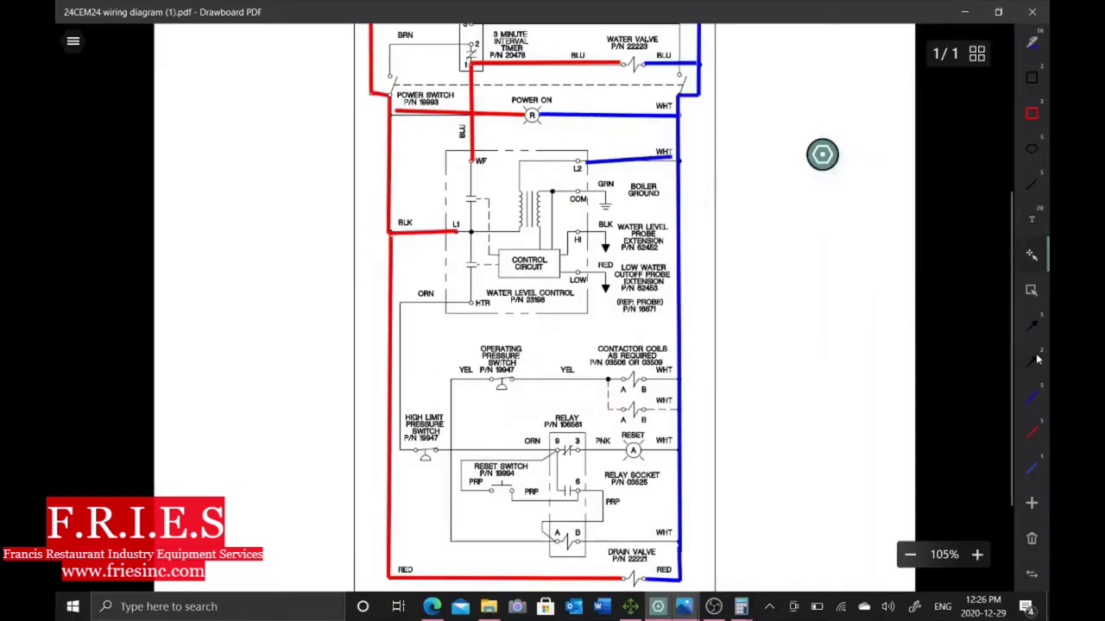
Step: Point black arrows at the POWER ON lamp and the drain valve, then box the drain valve in red
{"action": "left_click", "coordinate": [1038, 359]}
{"action": "scroll", "coordinate": [718, 446], "scroll_direction": "down", "scroll_amount": 1}
{"action": "scroll", "coordinate": [718, 446], "scroll_direction": "up", "scroll_amount": 1}
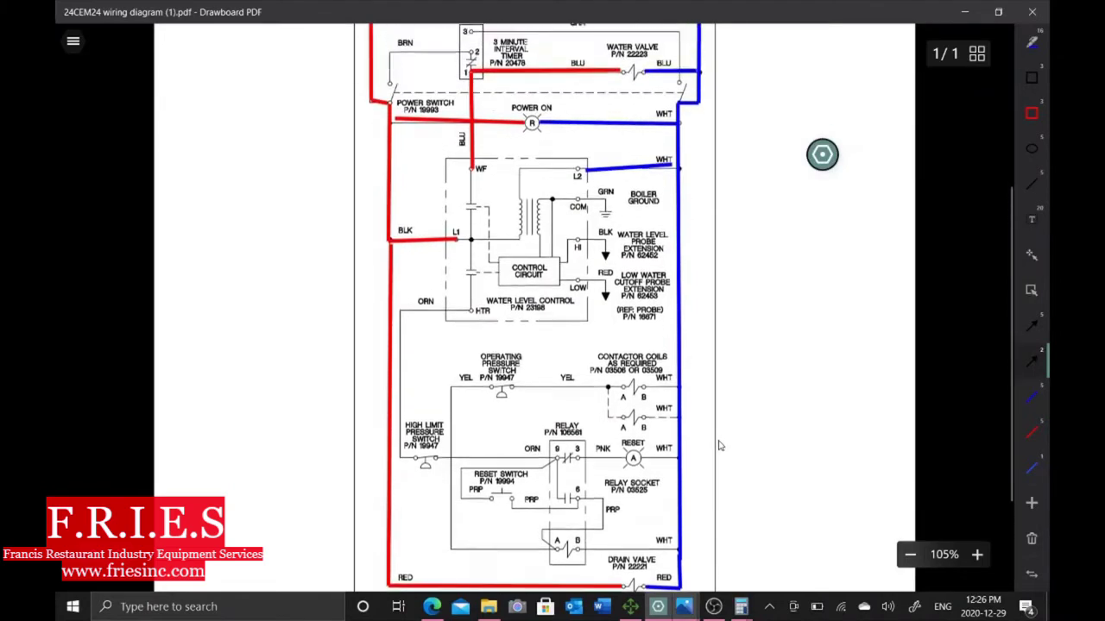
{"action": "left_click_drag", "start_coordinate": [500, 170], "coordinate": [527, 146]}
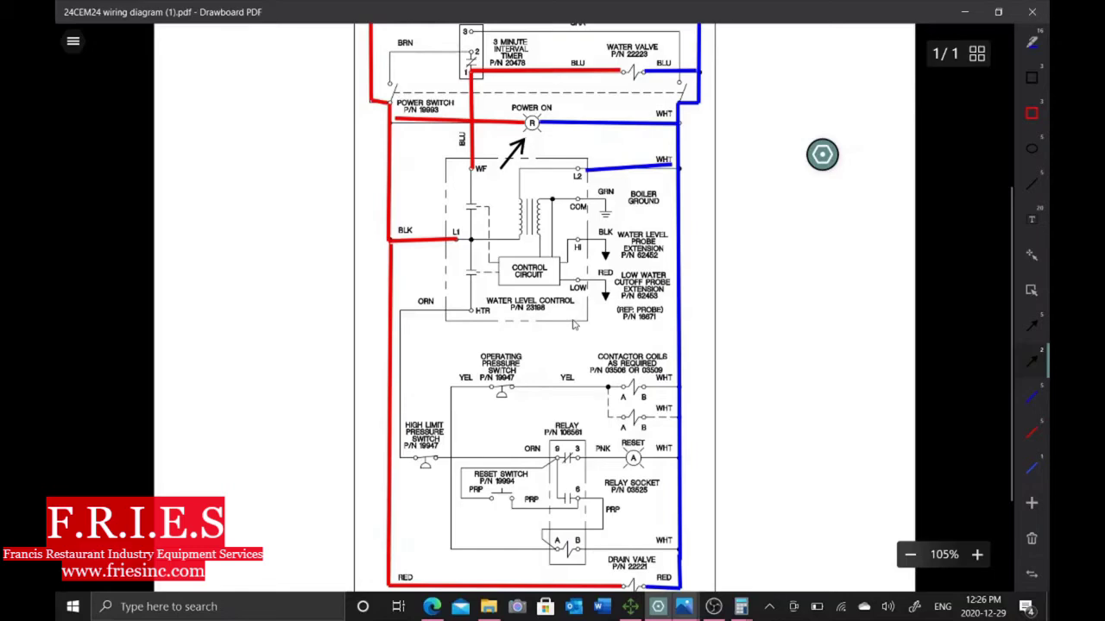
{"action": "scroll", "coordinate": [573, 325], "scroll_direction": "down", "scroll_amount": 1}
{"action": "left_click_drag", "start_coordinate": [633, 441], "coordinate": [634, 475]}
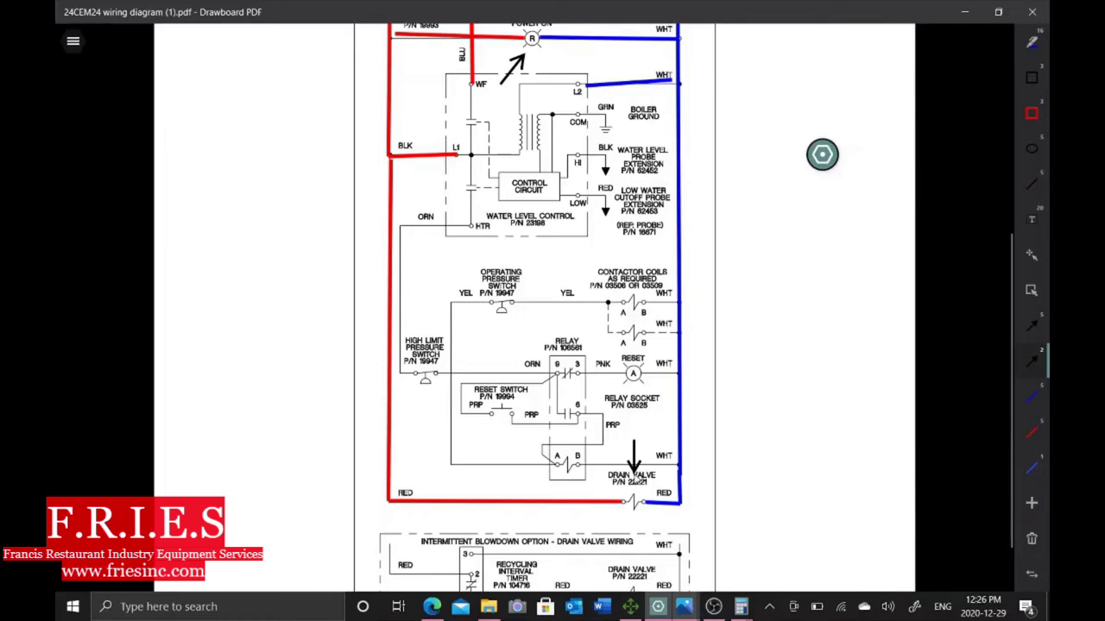
{"action": "left_click", "coordinate": [1027, 121]}
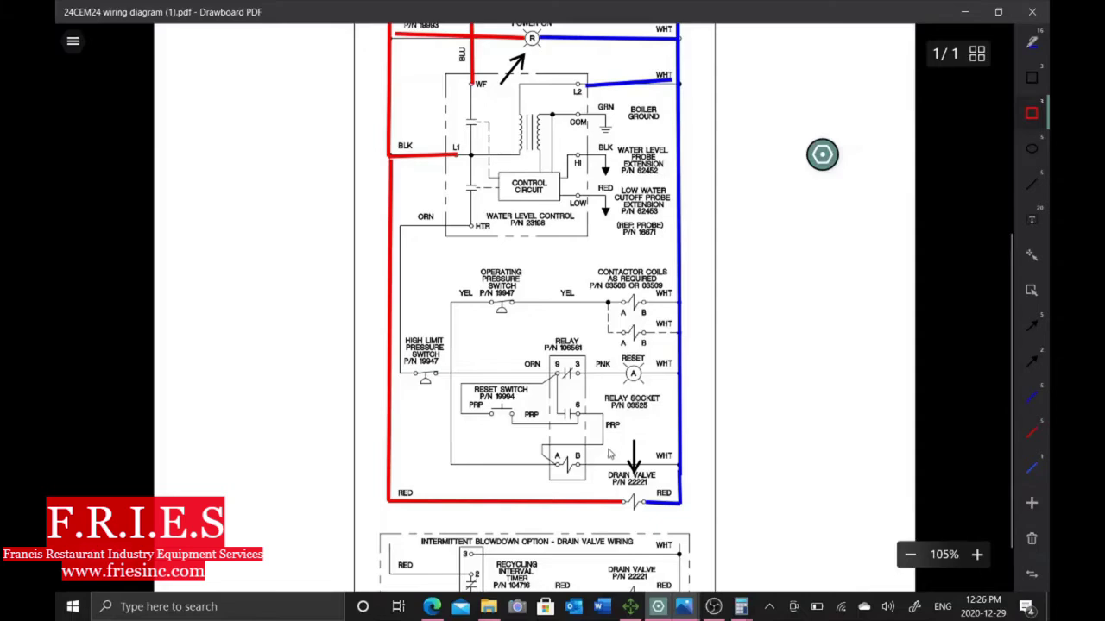
{"action": "mouse_move", "coordinate": [590, 477]}
{"action": "left_mouse_down"}
{"action": "mouse_move", "coordinate": [646, 545]}
{"action": "mouse_move", "coordinate": [682, 530]}
{"action": "left_mouse_up"}
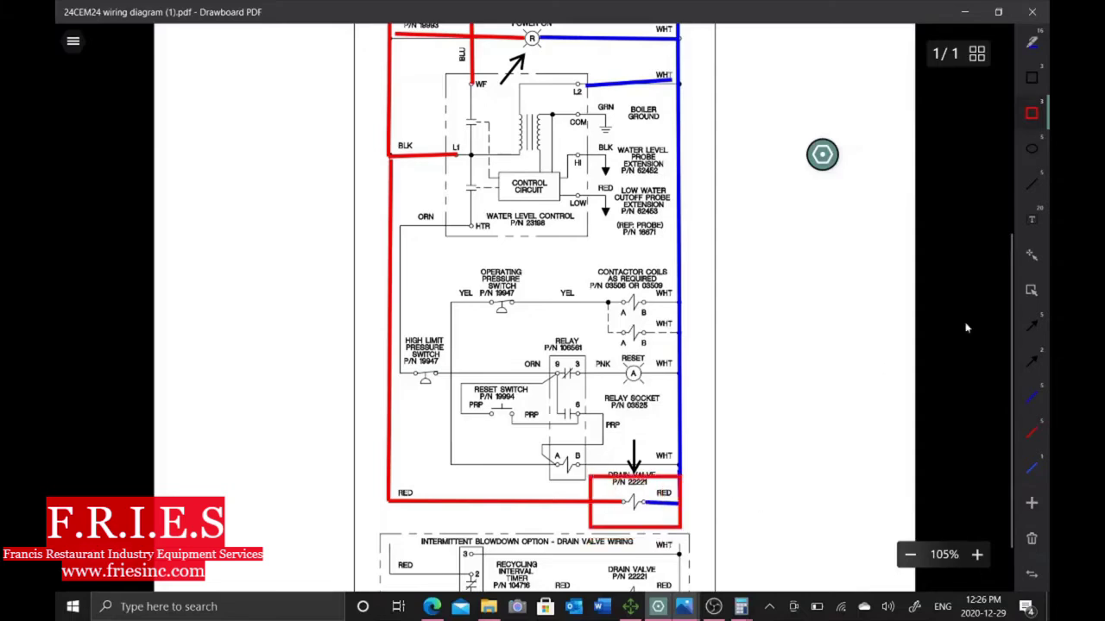
Step: Add black arrows near the L1 junction and at the water valve
{"action": "left_click", "coordinate": [1032, 361]}
{"action": "left_click_drag", "start_coordinate": [359, 141], "coordinate": [448, 124]}
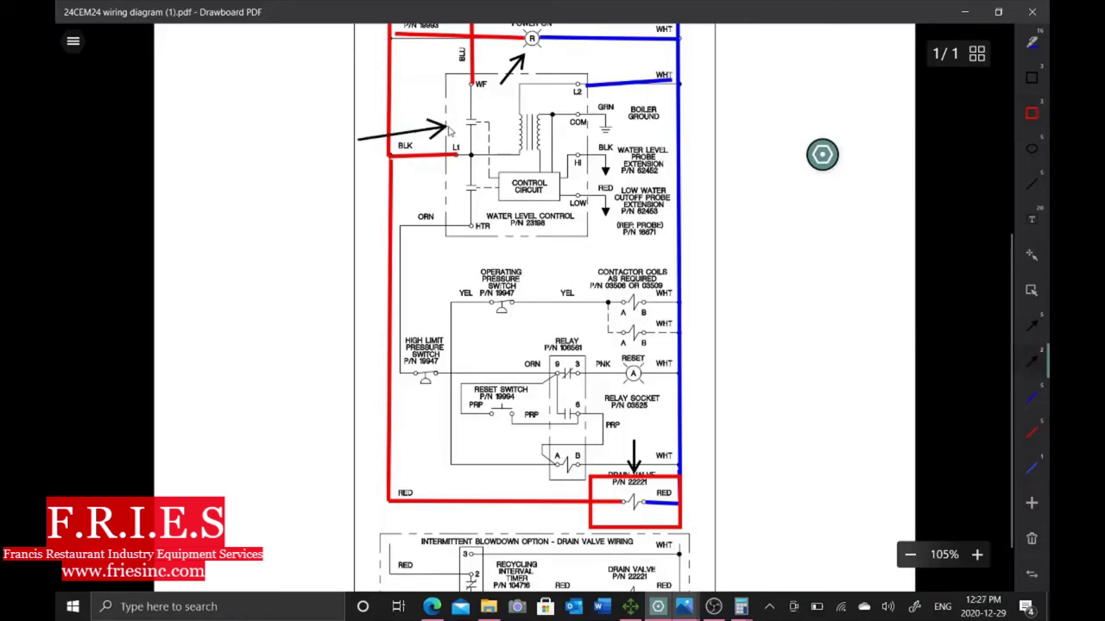
{"action": "scroll", "coordinate": [590, 134], "scroll_direction": "up", "scroll_amount": 3}
{"action": "left_click_drag", "start_coordinate": [680, 182], "coordinate": [660, 217]}
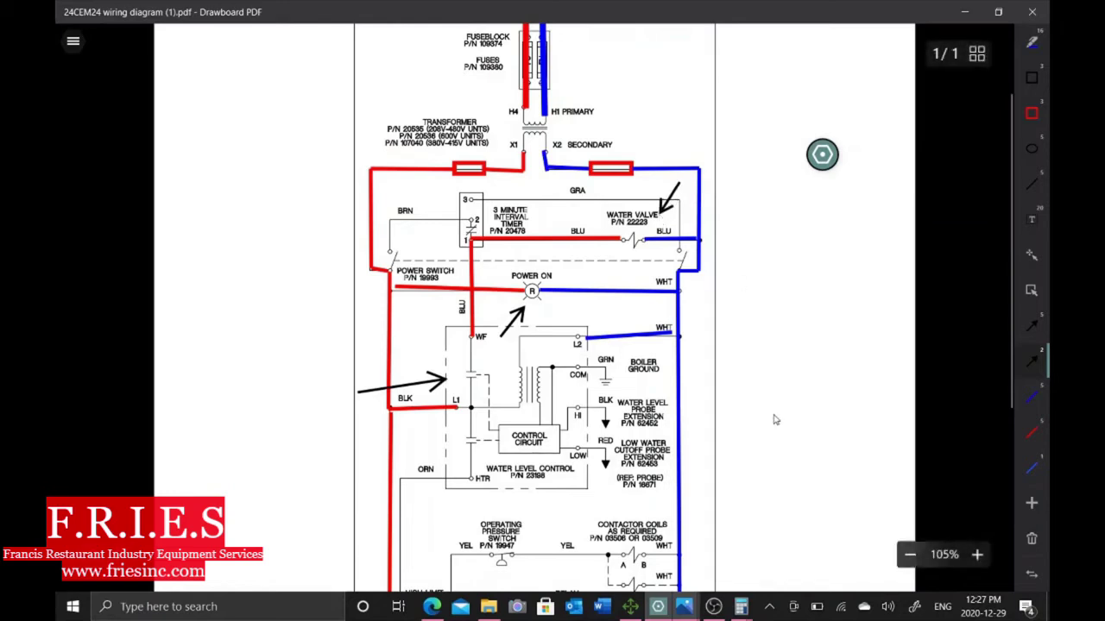
{"action": "scroll", "coordinate": [774, 420], "scroll_direction": "down", "scroll_amount": 3}
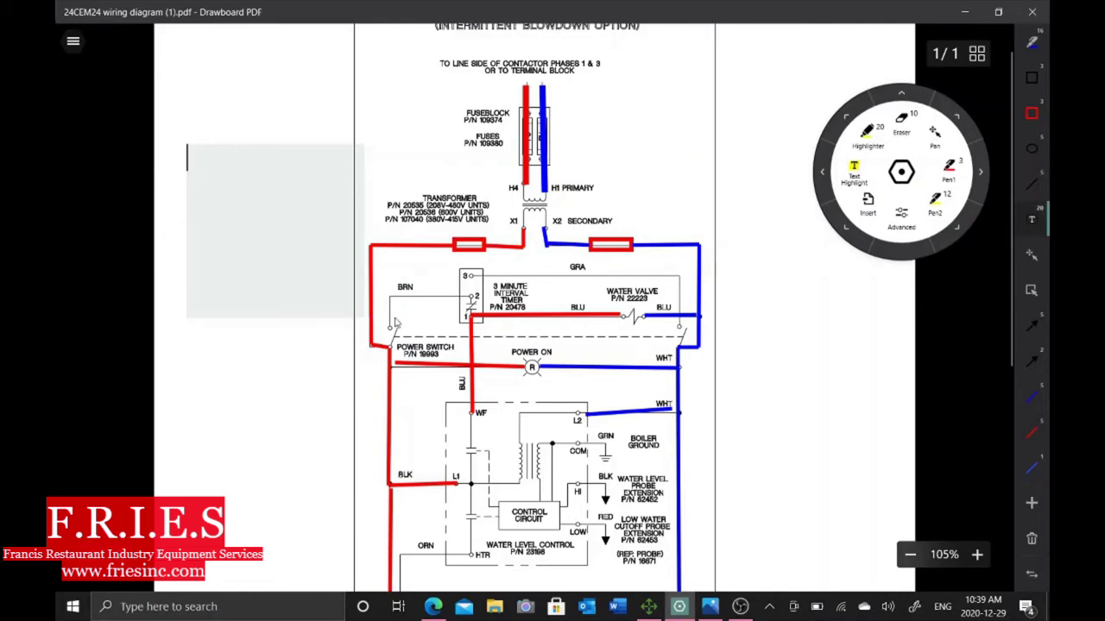
Step: Type 'v=Ixr' and '130v/.08' on two lines in the text box
{"action": "type", "text": "v=Ixr"}
{"action": "key", "text": "Return"}
{"action": "key", "text": "Return"}
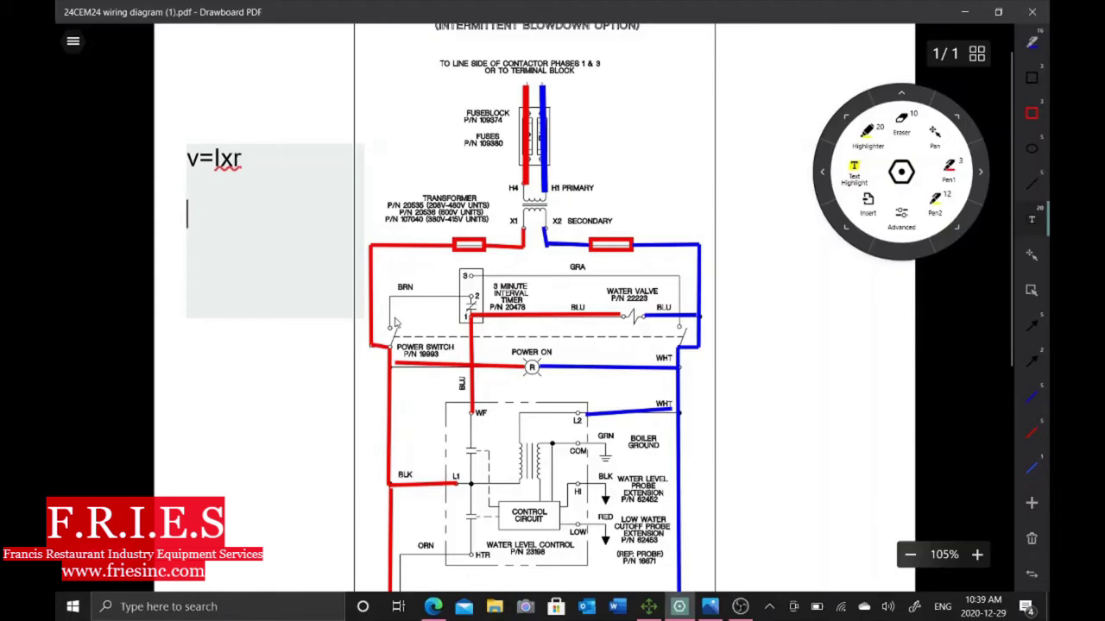
{"action": "type", "text": "130v/"}
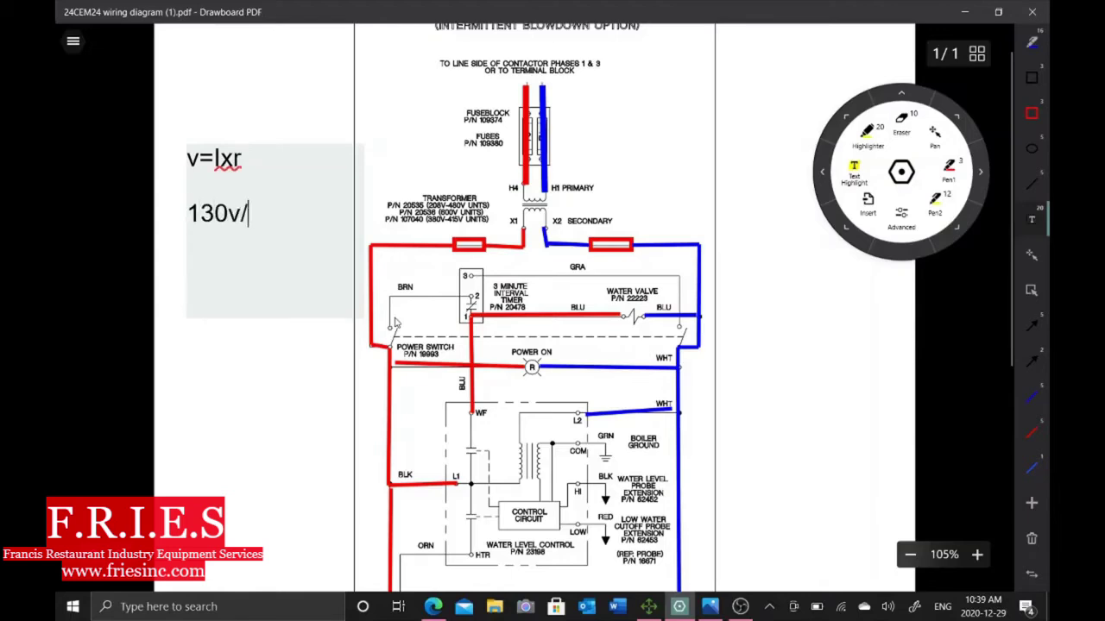
{"action": "type", "text": ".08"}
Step: Compute 130 ÷ 0.8 in Windows Calculator and append '= 162.5A' to the second line
{"action": "left_click", "coordinate": [246, 604]}
{"action": "type", "text": "cal"}
{"action": "key", "text": "Return"}
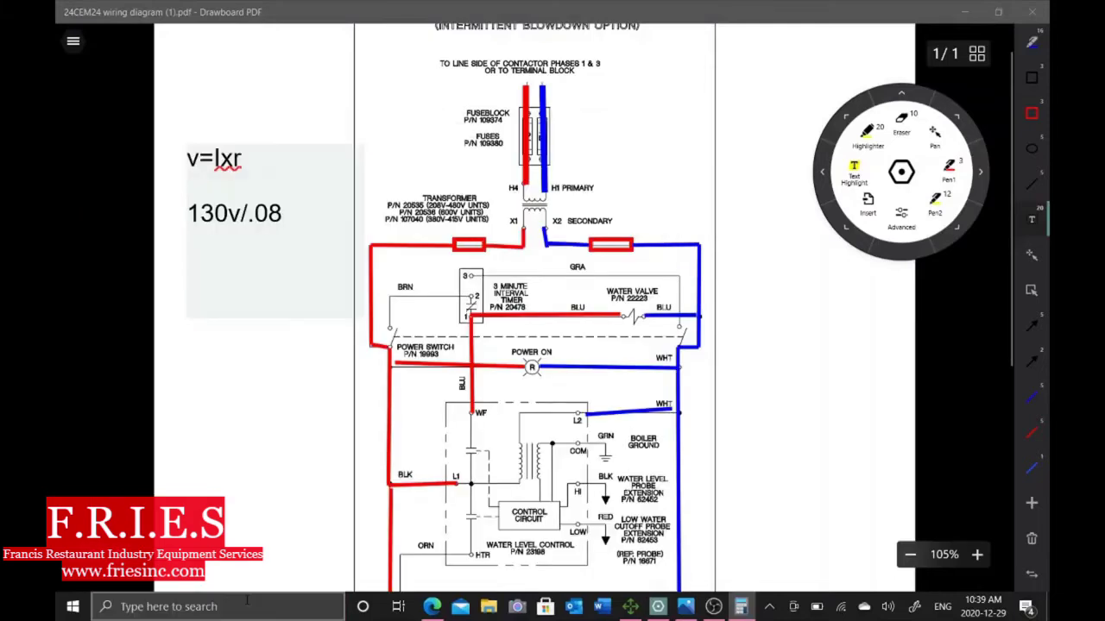
{"action": "type", "text": "1"}
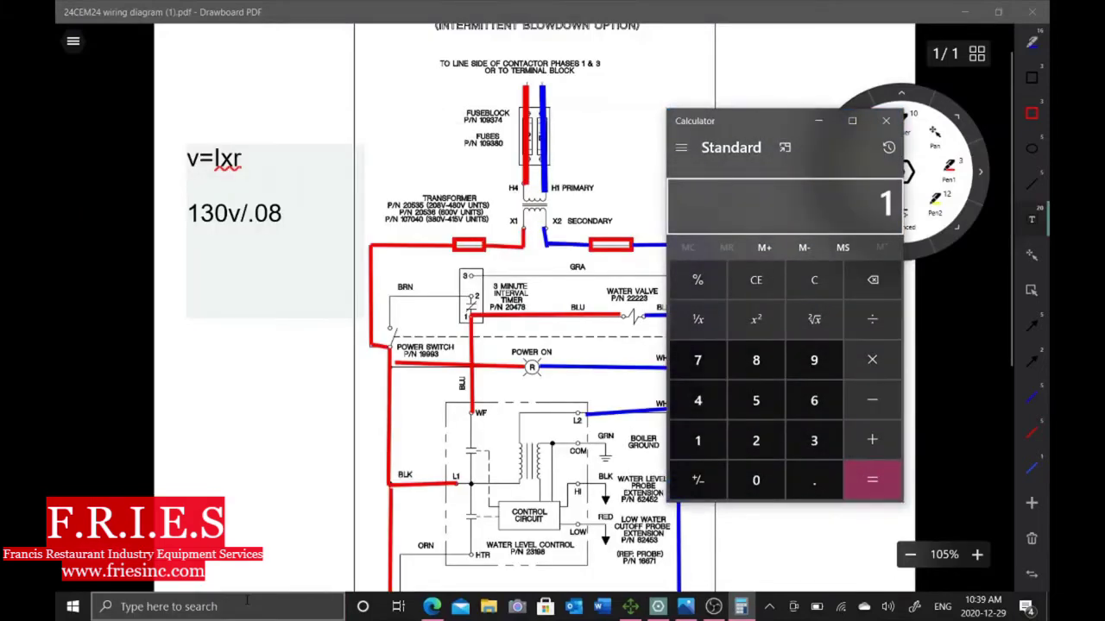
{"action": "type", "text": "30/0.8"}
{"action": "key", "text": "Return"}
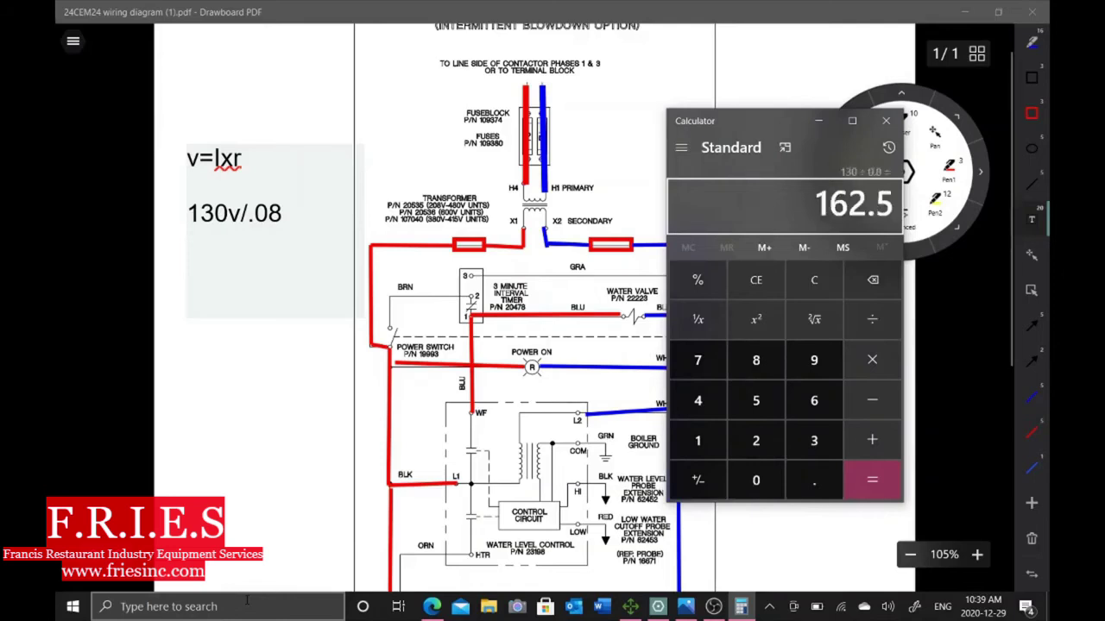
{"action": "left_click", "coordinate": [300, 225]}
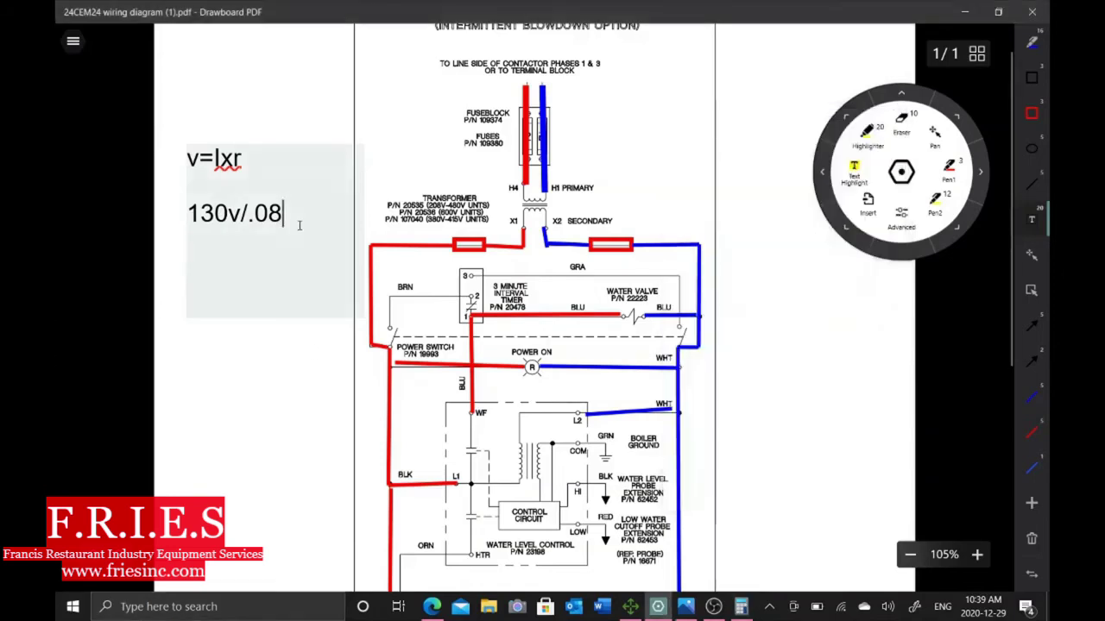
{"action": "type", "text": "= 1"}
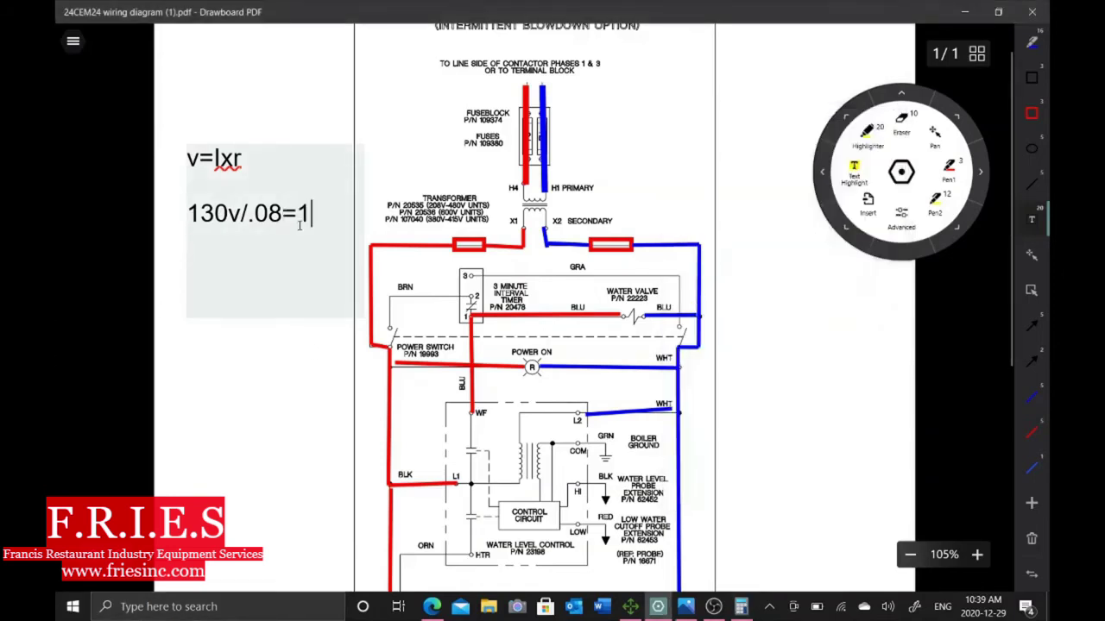
{"action": "type", "text": "62.5"}
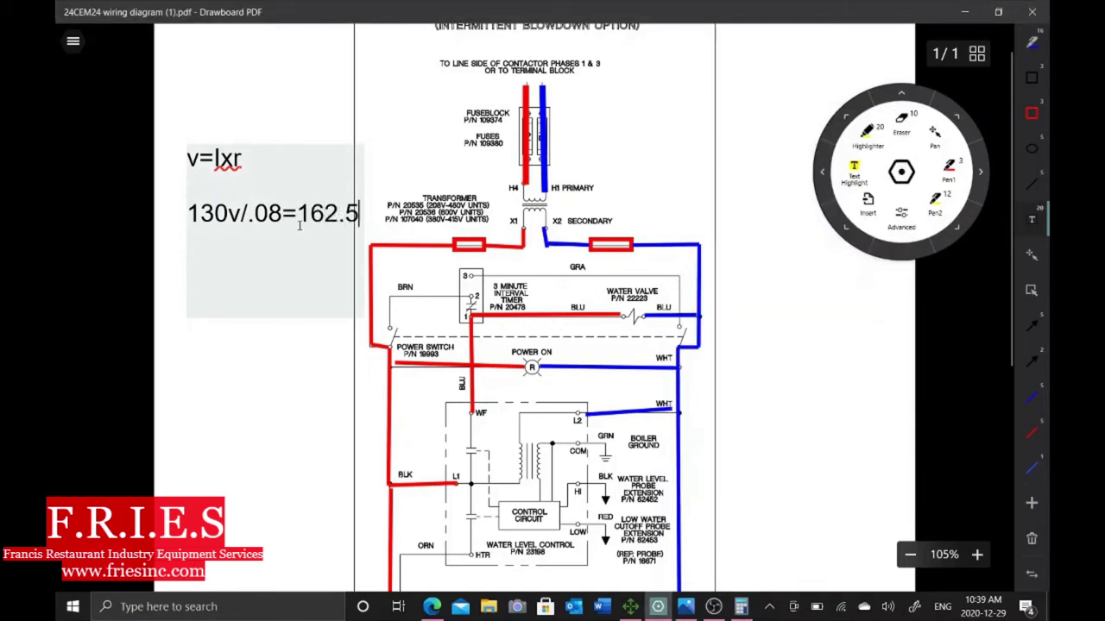
{"action": "type", "text": "A"}
{"action": "key", "text": "BackSpace"}
{"action": "type", "text": "A"}
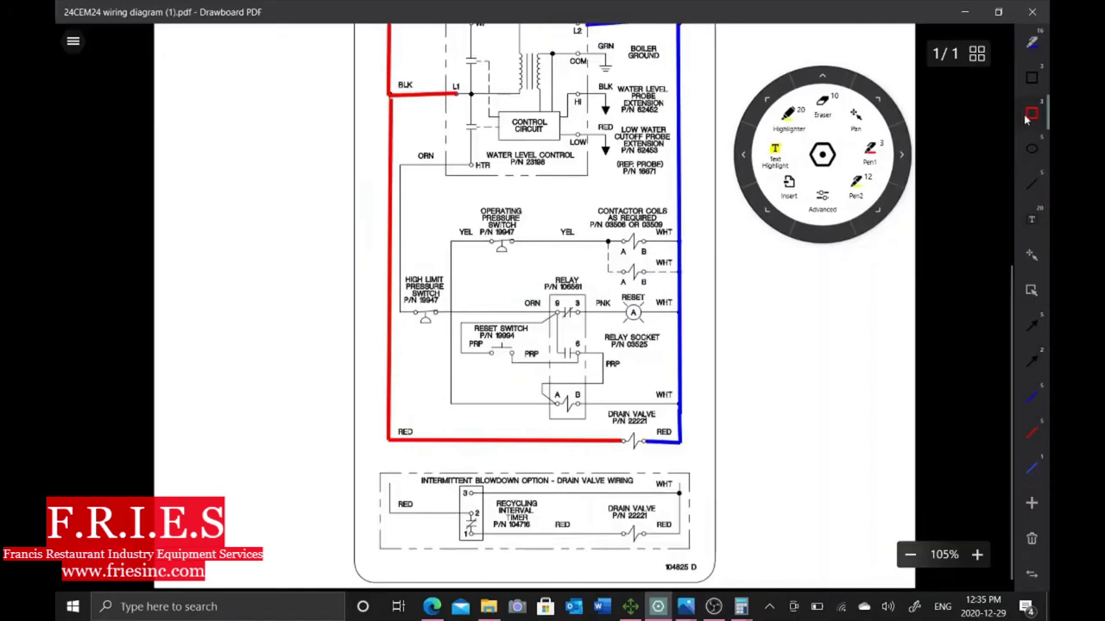
Step: Box DRAIN VALVE in red and point a black arrow at the blue wire by the contactor coils
{"action": "mouse_move", "coordinate": [593, 413]}
{"action": "left_mouse_down"}
{"action": "mouse_move", "coordinate": [625, 459]}
{"action": "mouse_move", "coordinate": [673, 466]}
{"action": "left_mouse_up"}
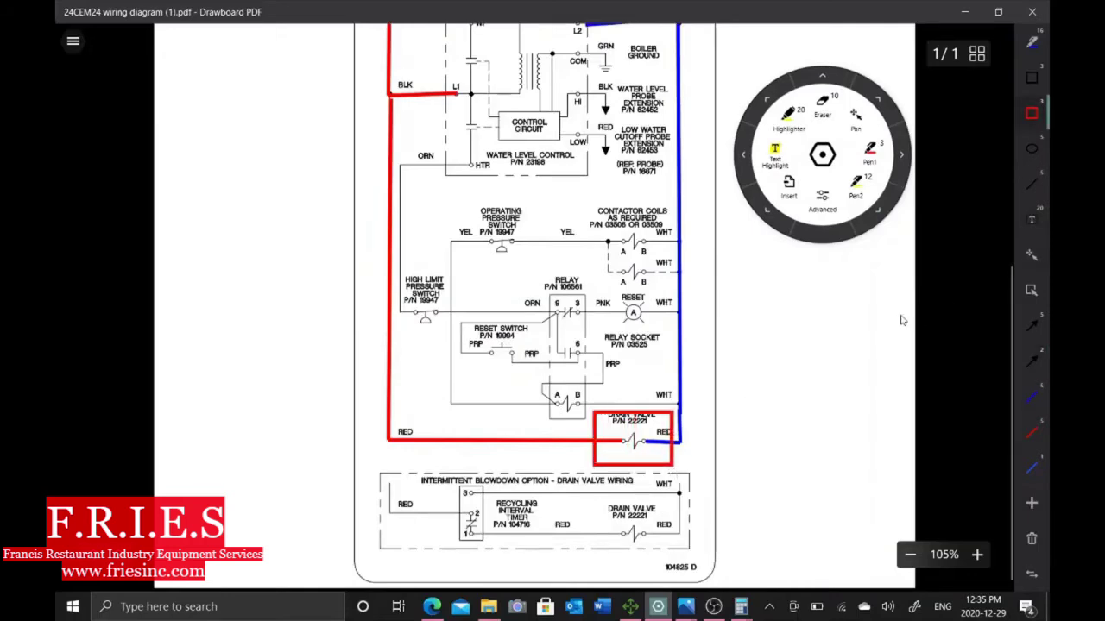
{"action": "scroll", "coordinate": [824, 319], "scroll_direction": "up", "scroll_amount": 2}
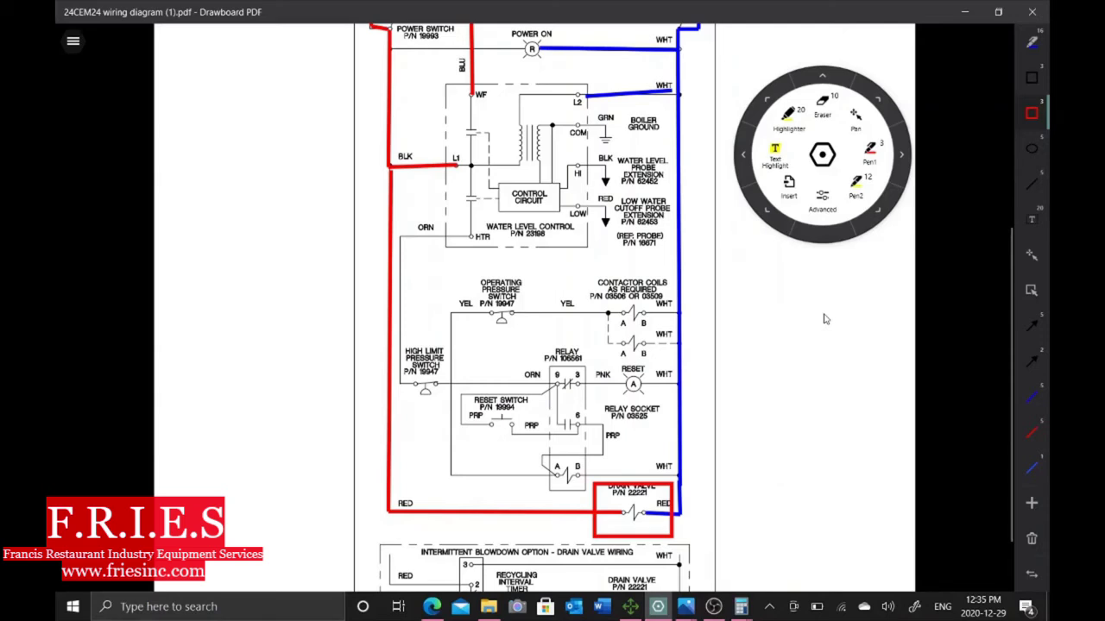
{"action": "key", "text": "2"}
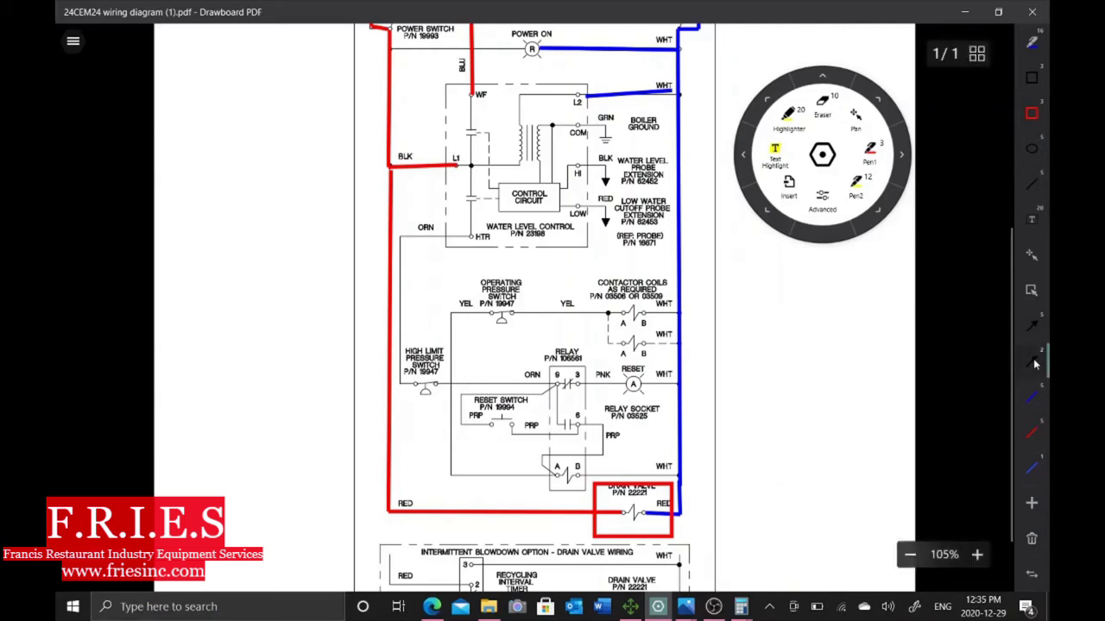
{"action": "left_click_drag", "start_coordinate": [824, 436], "coordinate": [682, 358]}
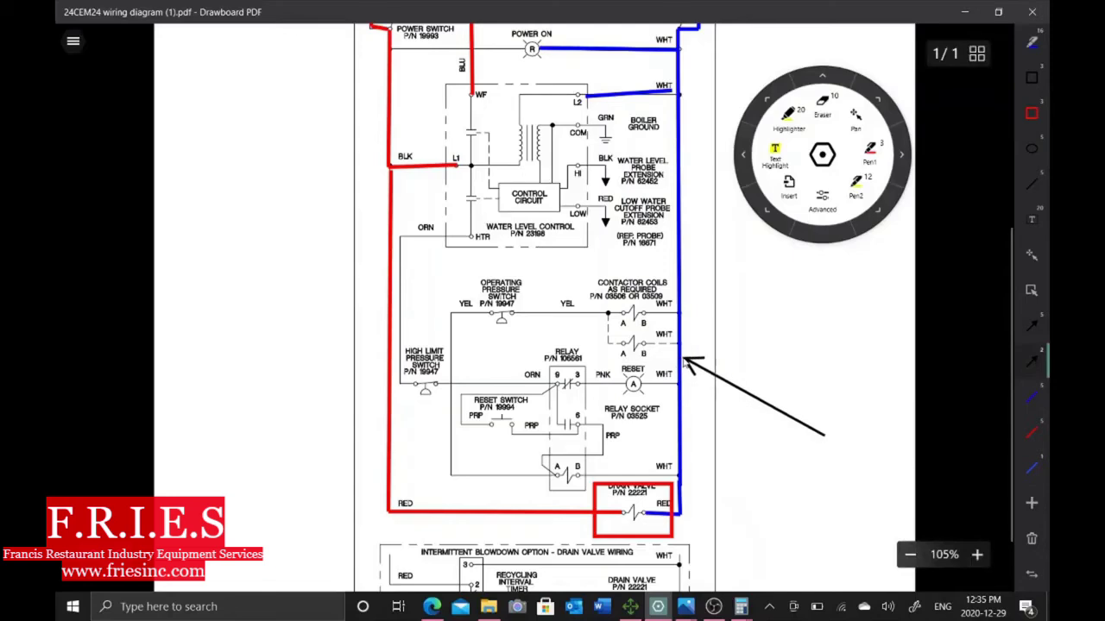
Step: Add arrows at the H1 primary wire and the fuse on the X2 secondary line
{"action": "scroll", "coordinate": [698, 156], "scroll_direction": "up", "scroll_amount": 5}
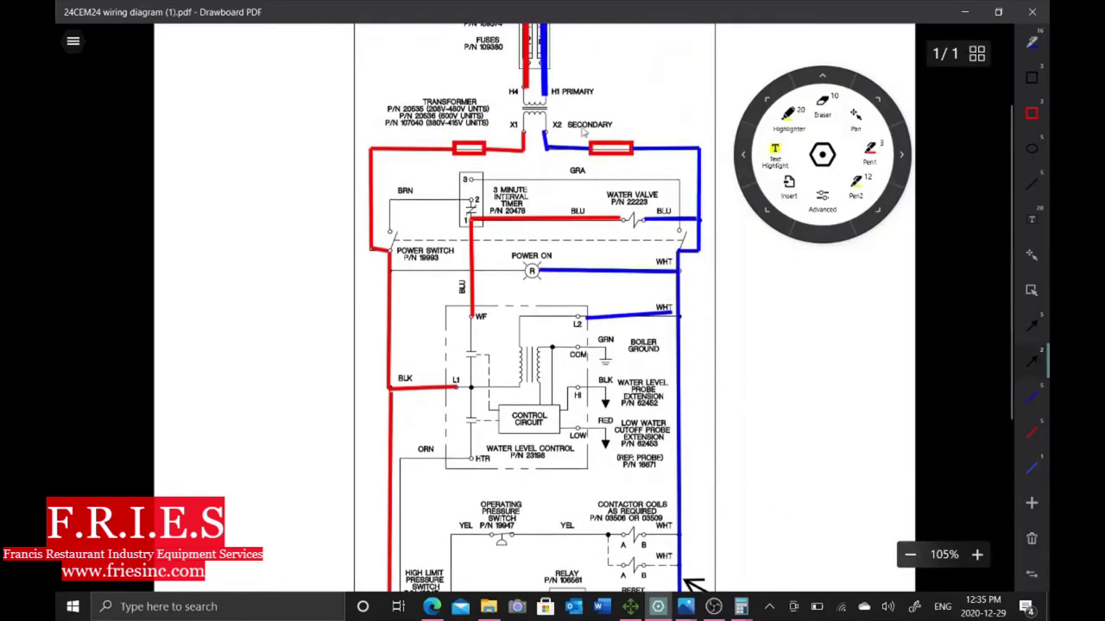
{"action": "left_click_drag", "start_coordinate": [577, 101], "coordinate": [552, 77]}
{"action": "scroll", "coordinate": [664, 79], "scroll_direction": "up", "scroll_amount": 1}
{"action": "scroll", "coordinate": [664, 79], "scroll_direction": "down", "scroll_amount": 2}
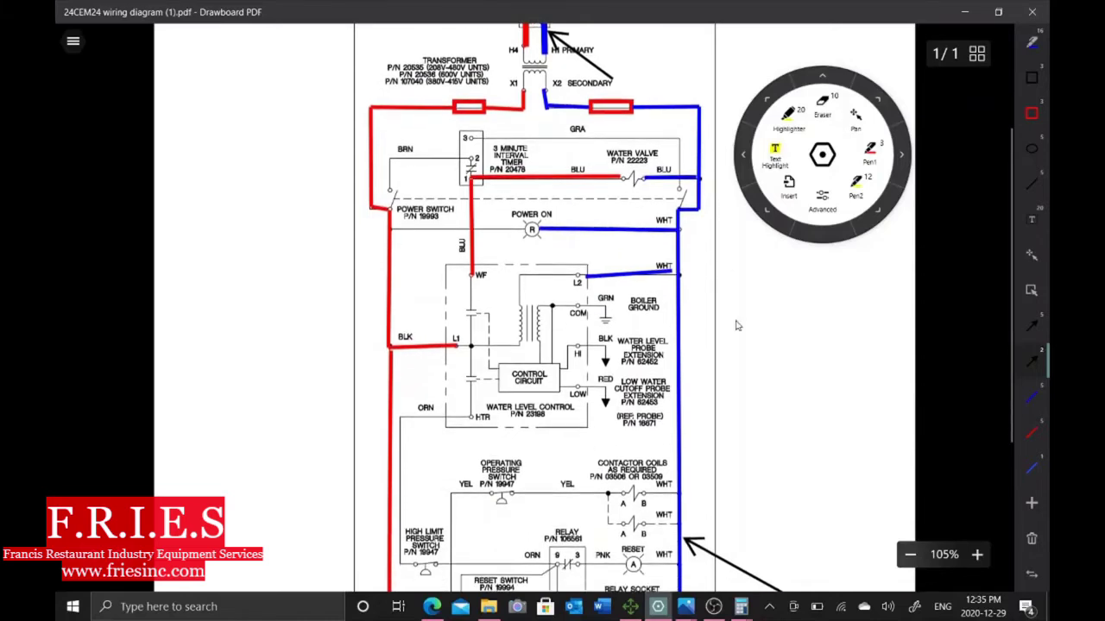
{"action": "left_click_drag", "start_coordinate": [587, 162], "coordinate": [608, 125]}
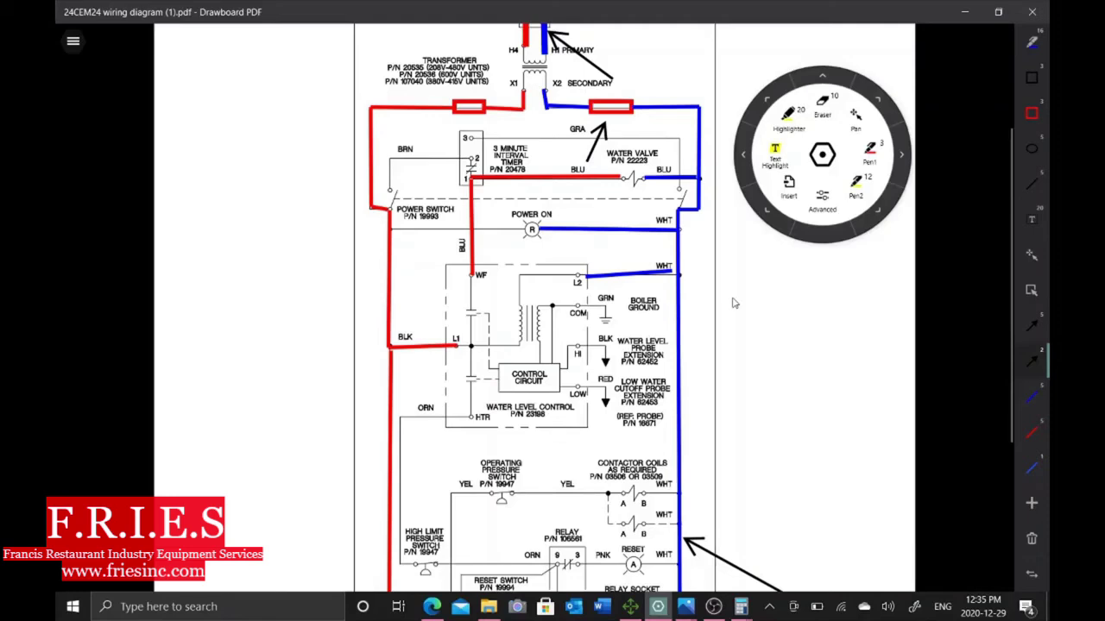
{"action": "scroll", "coordinate": [731, 303], "scroll_direction": "up", "scroll_amount": 1}
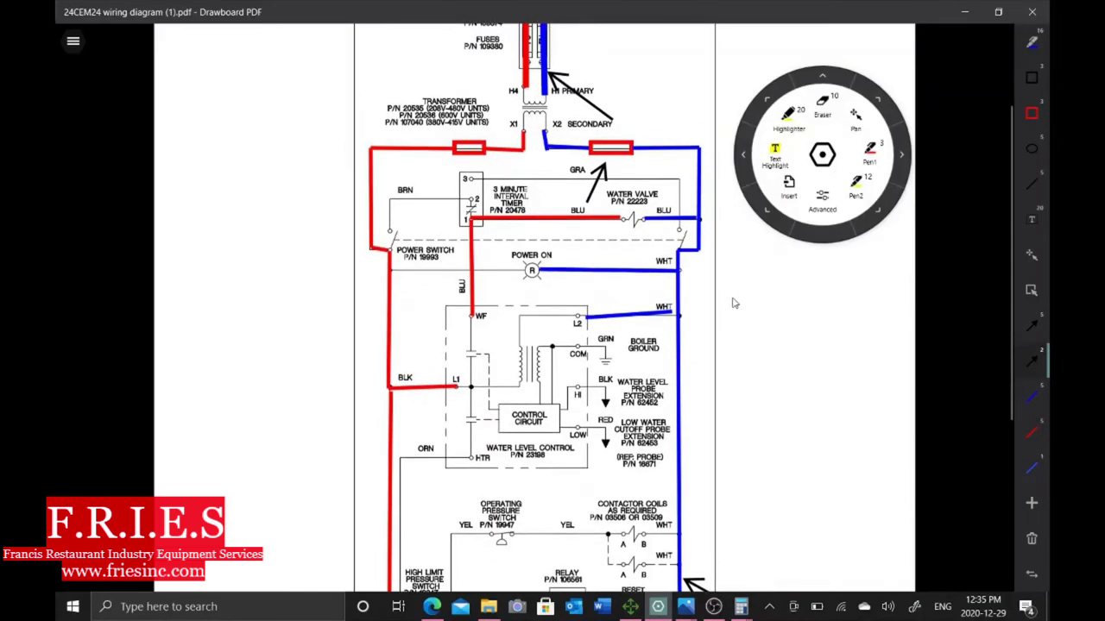